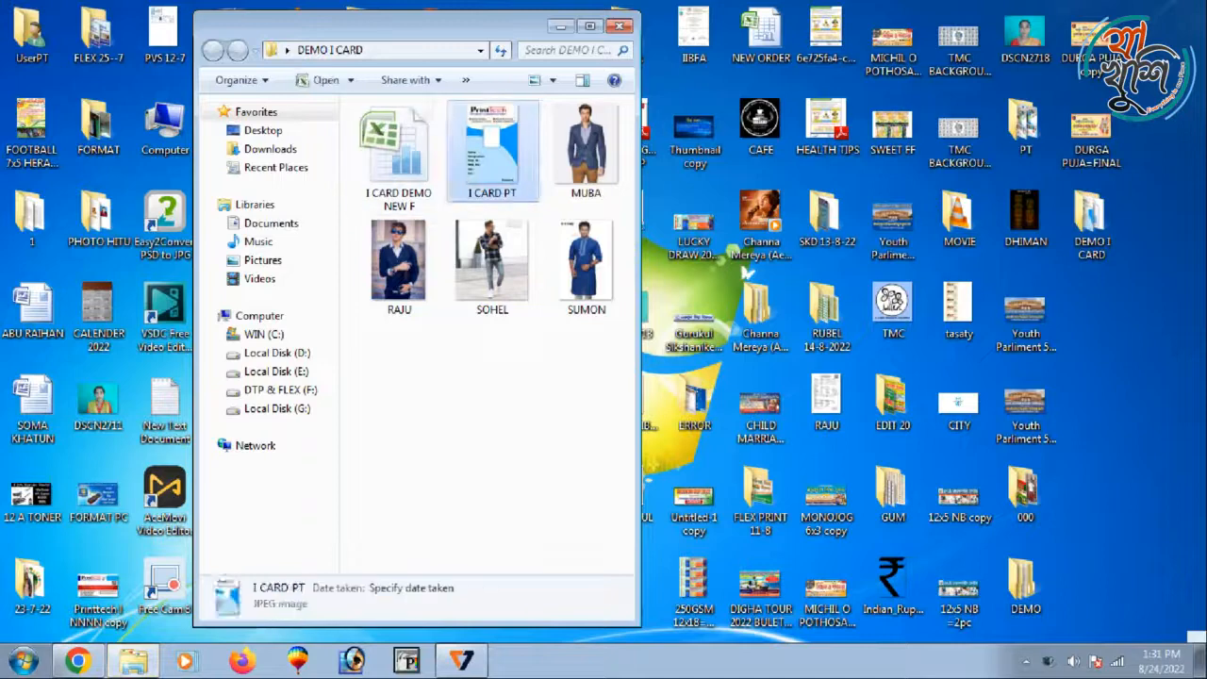
# - Open the I CARD DEMO NEW F workbook and arrange its window beside the DEMO I CARD folder
pyautogui.click(492, 263)
pyautogui.click(585, 264)
pyautogui.click(399, 156)
pyautogui.doubleClick(399, 155)
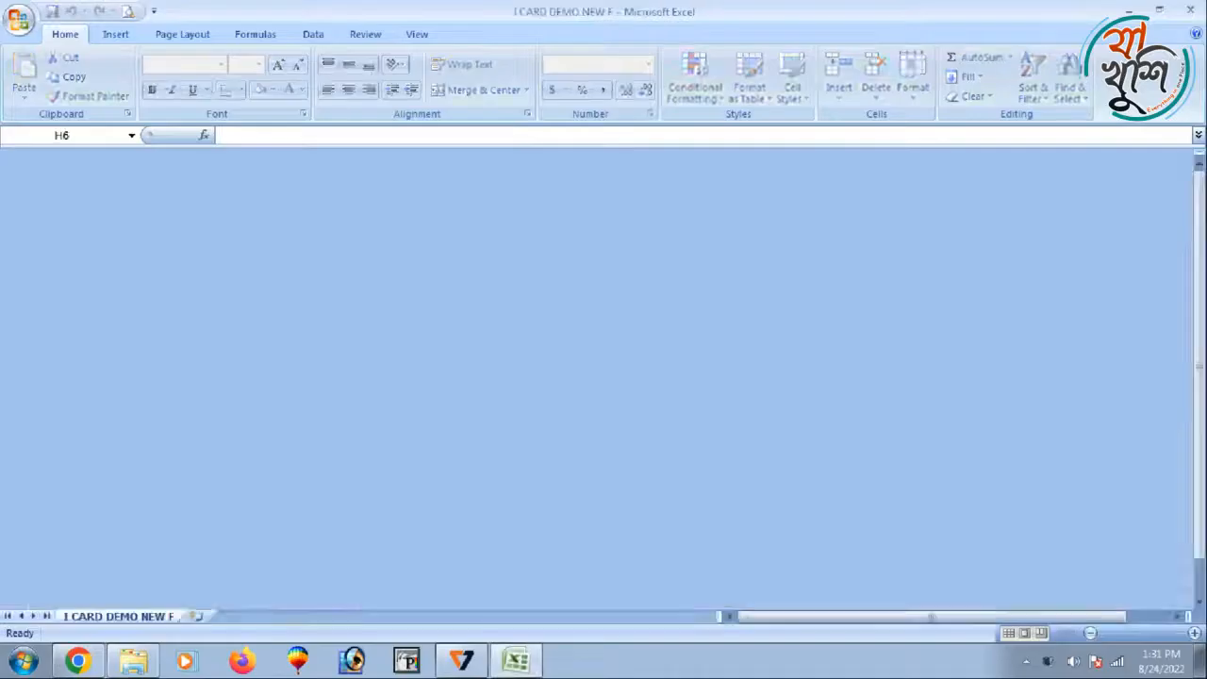
pyautogui.click(51, 193)
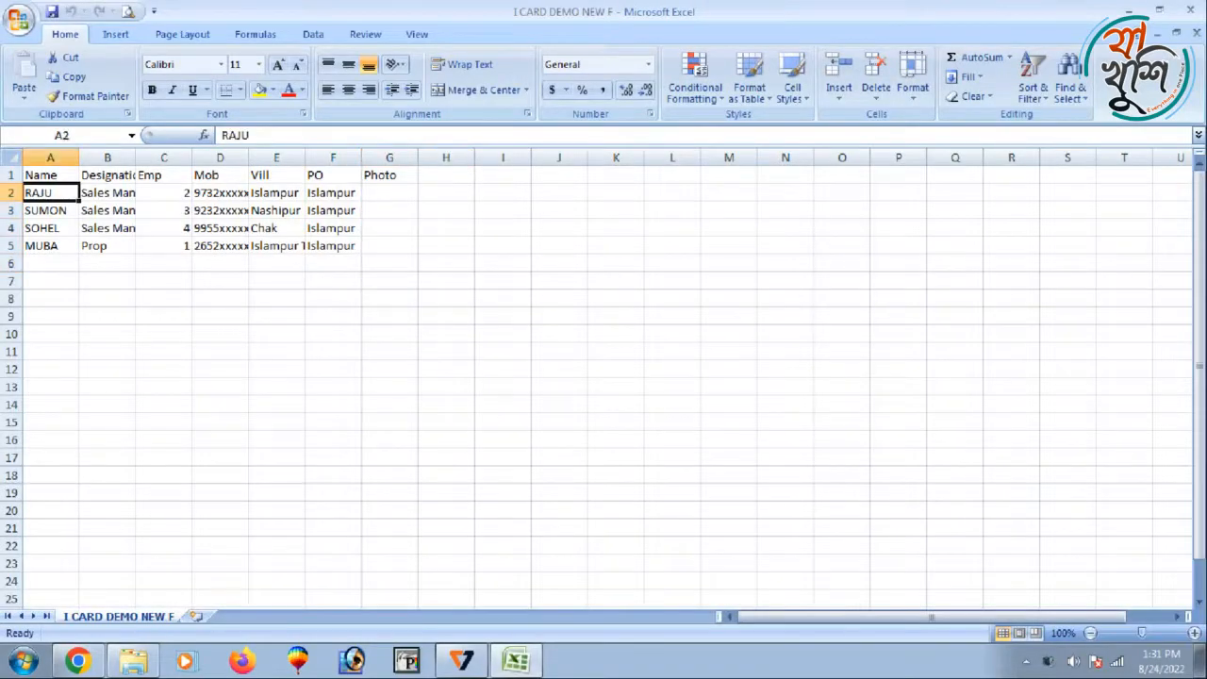
pyautogui.click(1160, 11)
pyautogui.moveTo(424, 27); pyautogui.dragTo(957, 56)
pyautogui.click(931, 293)
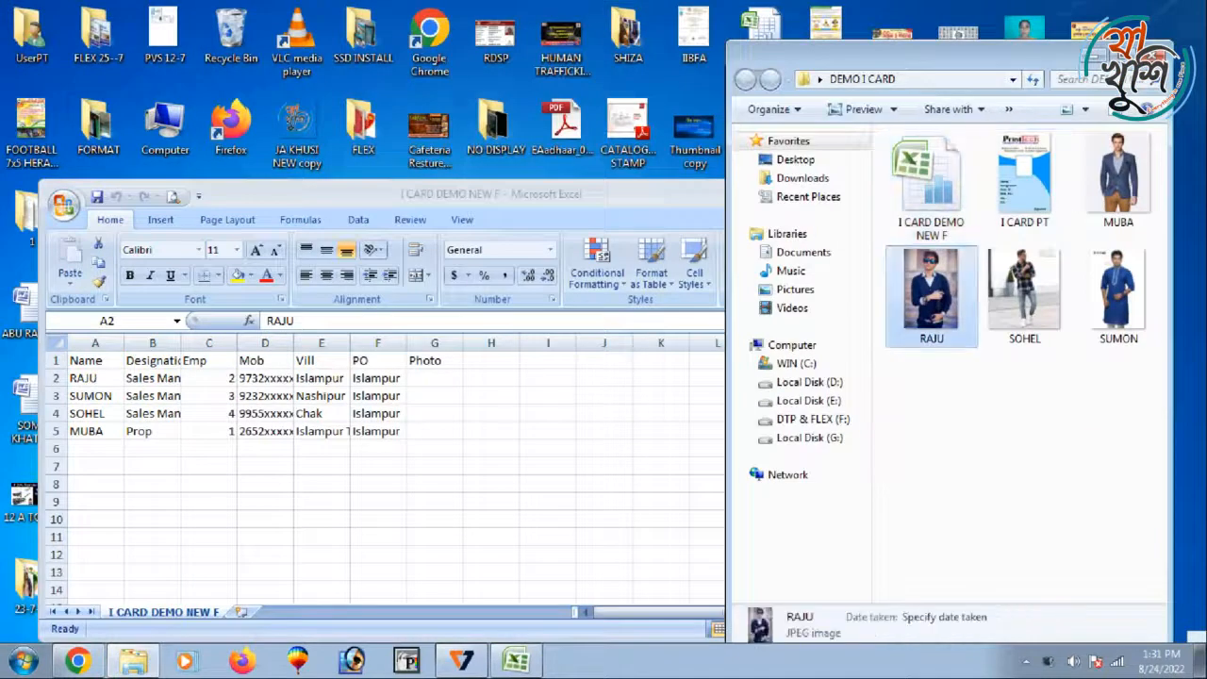
# - Enter the photo file names for the first two people in G2 and G3, using each person's name followed by .jpg
pyautogui.doubleClick(97, 378)
pyautogui.click(434, 378)
pyautogui.write('RAJU.jpg')
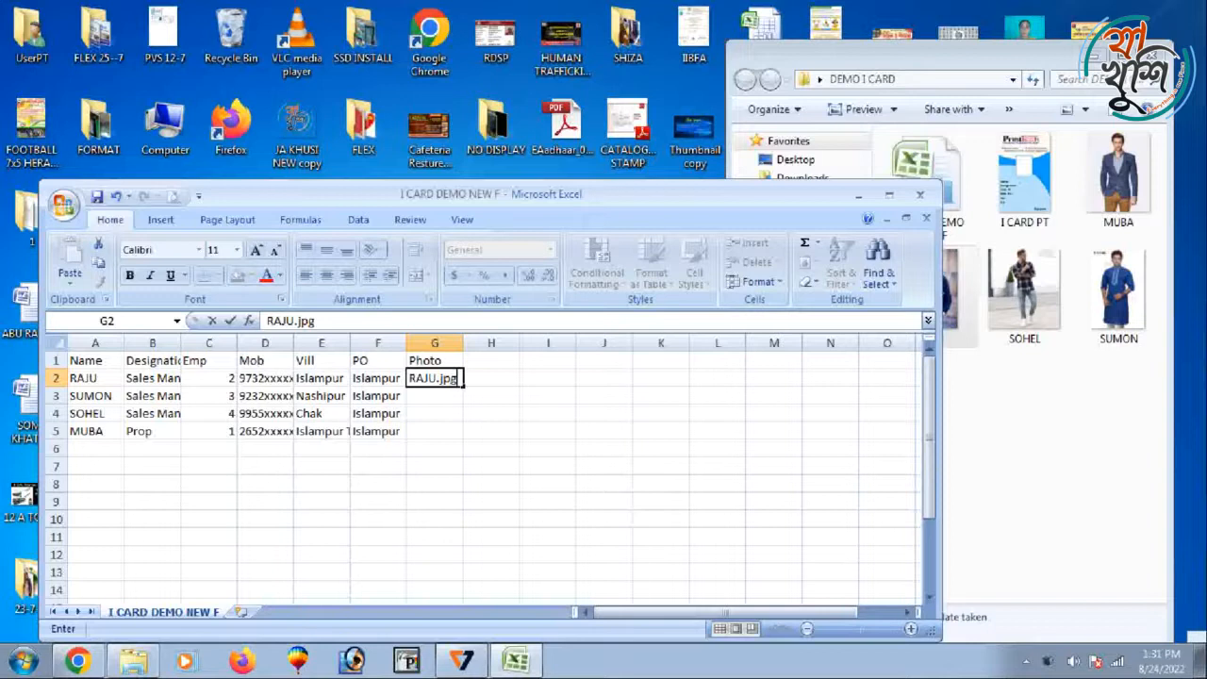
pyautogui.moveTo(702, 194); pyautogui.dragTo(666, 169)
pyautogui.click(1028, 452)
pyautogui.click(1118, 296)
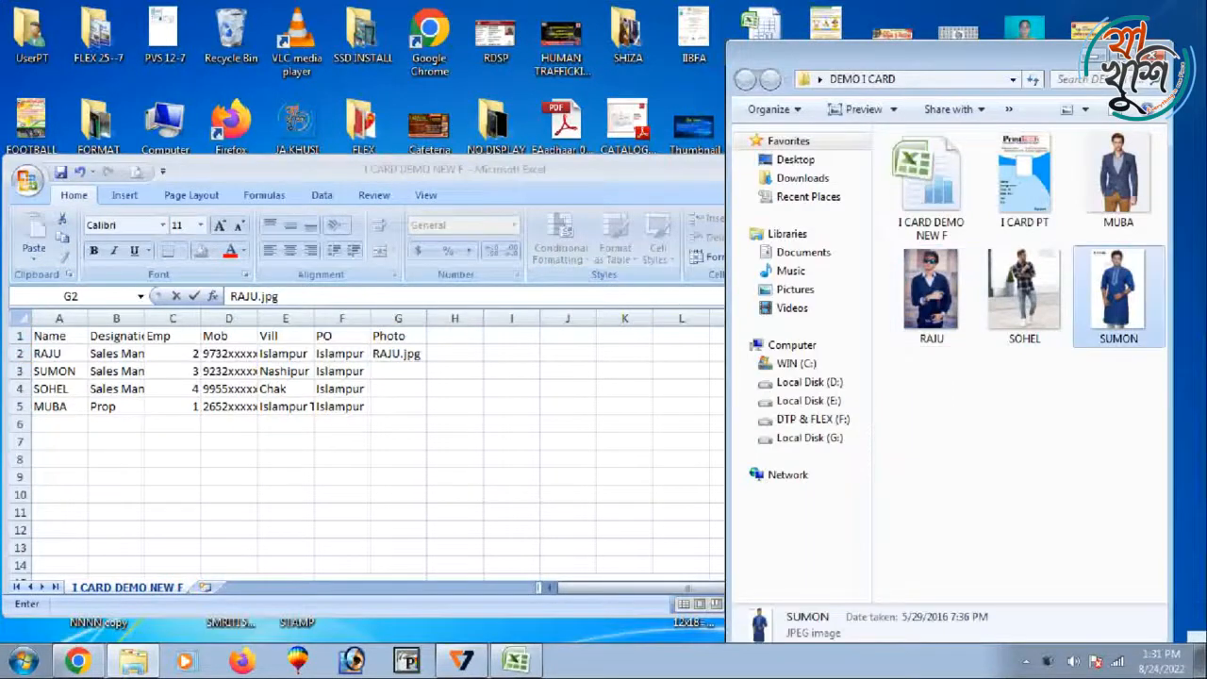
pyautogui.hotkey('alt', 'Tab')
pyautogui.press('Return')
pyautogui.write('SUMON')
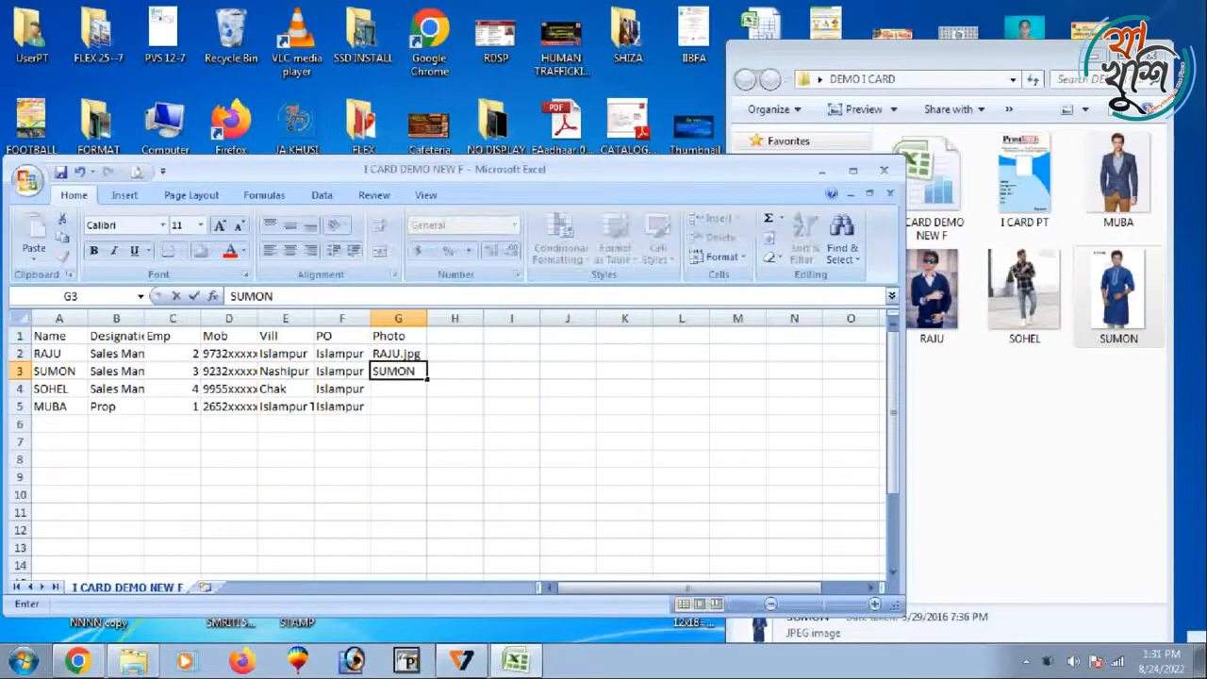
pyautogui.write('.jpg')
pyautogui.press('Return')
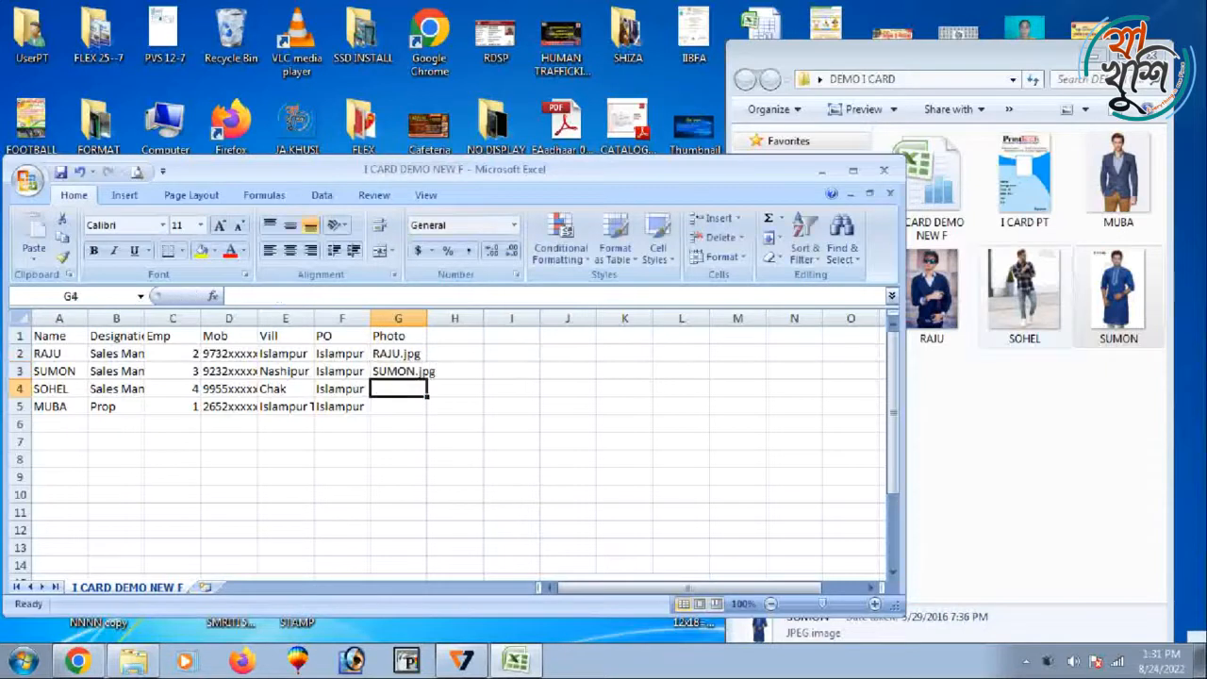
# - Fill G4 and G5 with the remaining two people's photo file names, each ending in .jpg
pyautogui.write('SOHEL.jpg')
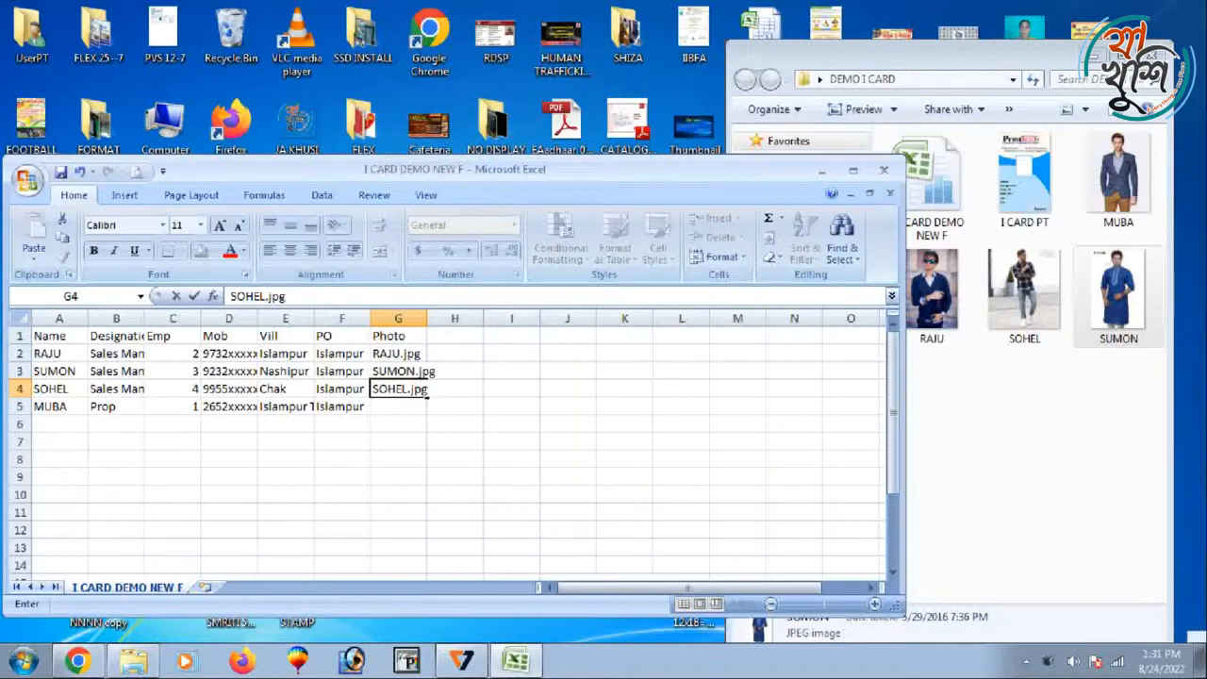
pyautogui.press('Return')
pyautogui.write('MUBA.jpg')
pyautogui.click(455, 442)
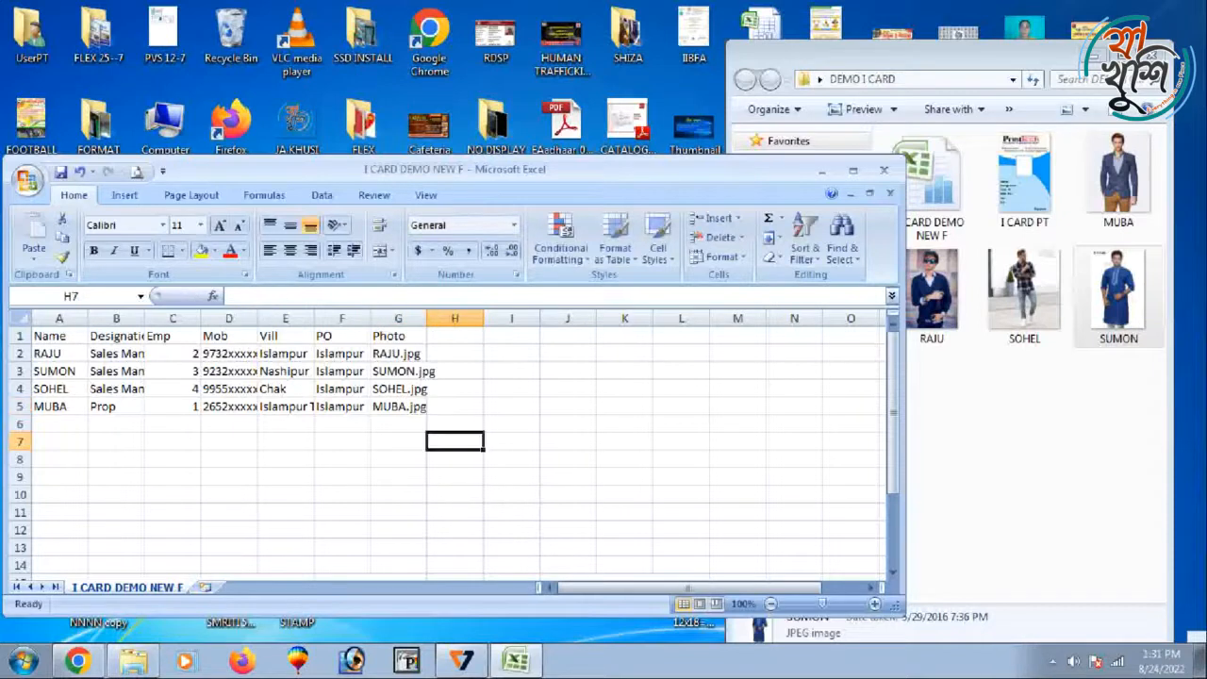
# - Maximize the workbook, select the data range A1:G5, and widen the PO and Photo columns
pyautogui.click(852, 170)
pyautogui.moveTo(43, 174); pyautogui.dragTo(418, 248)
pyautogui.moveTo(361, 158); pyautogui.dragTo(454, 158)
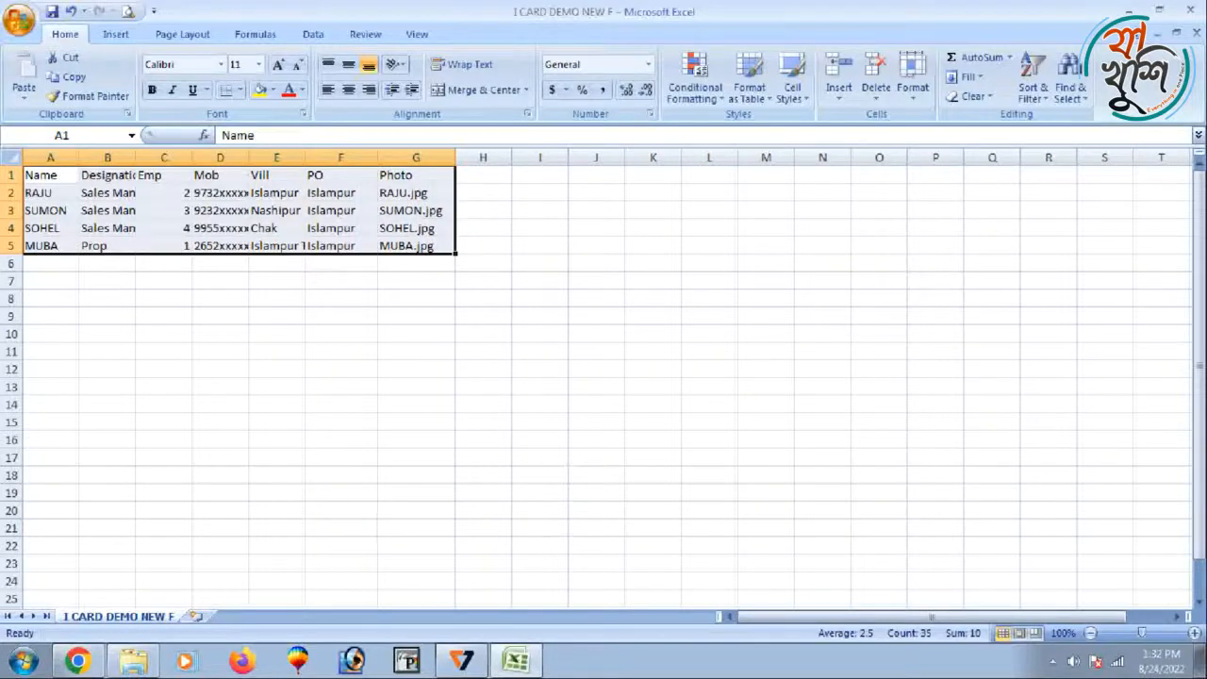
# - Save the sheet as a Text (Tab delimited) file named I CARD DEMO NEW F, keeping that format
pyautogui.click(283, 323)
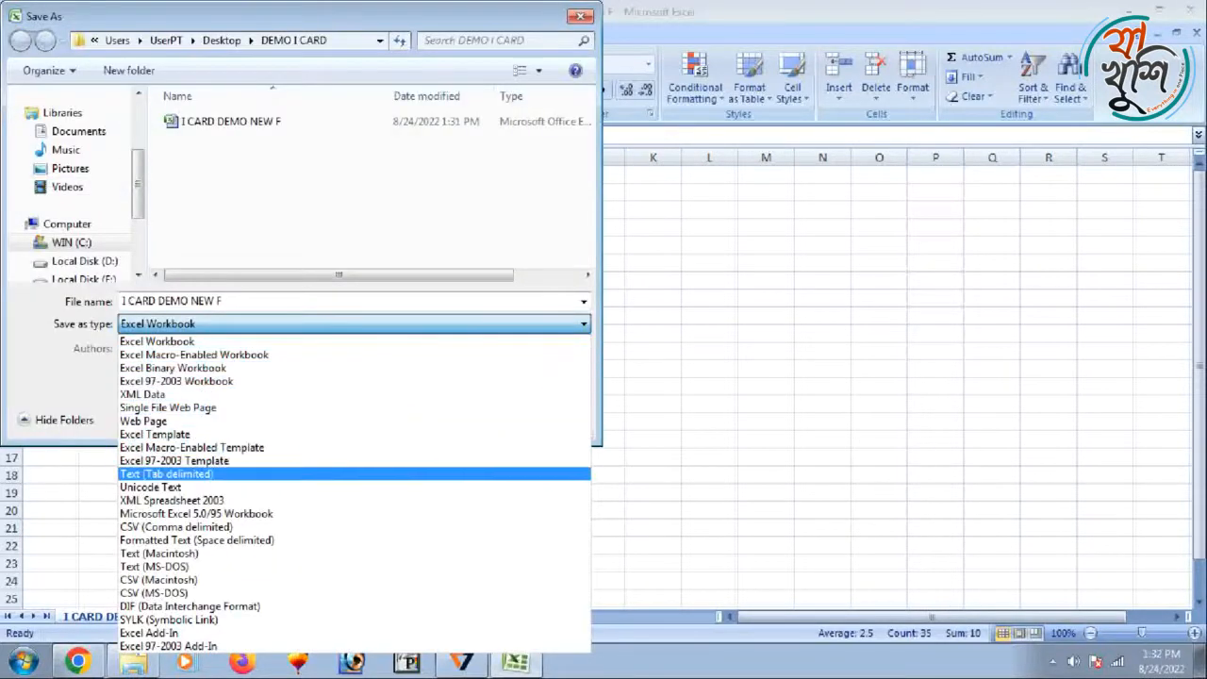
pyautogui.click(167, 474)
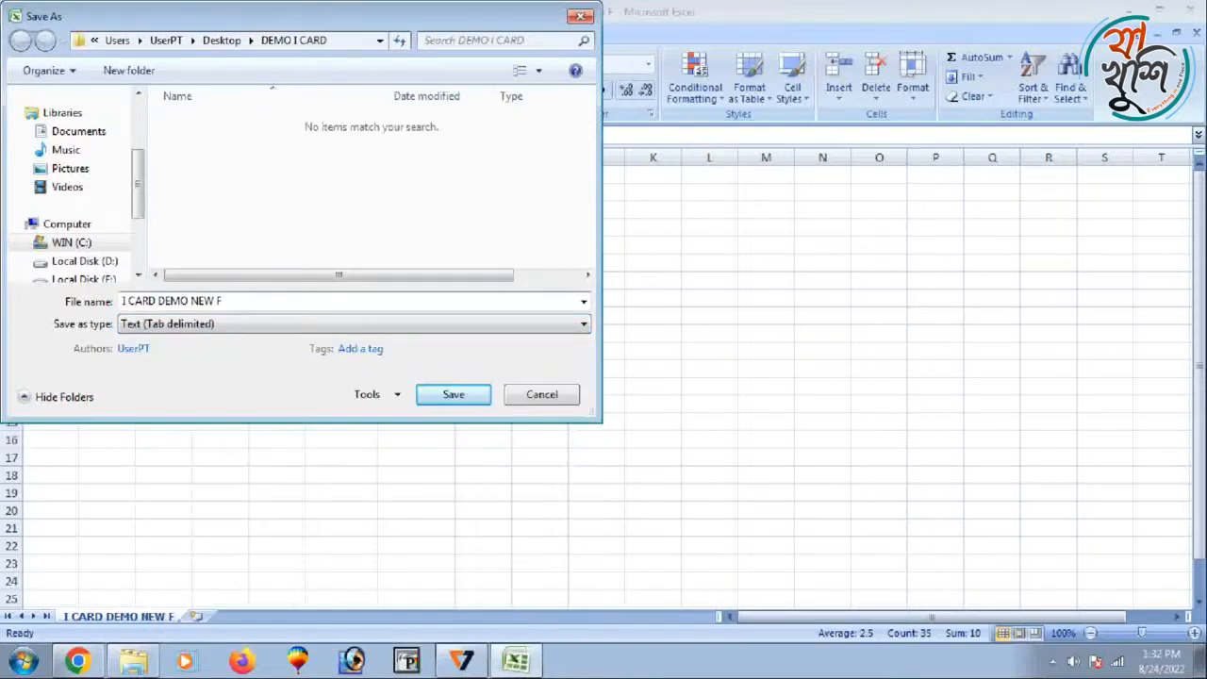
pyautogui.click(453, 395)
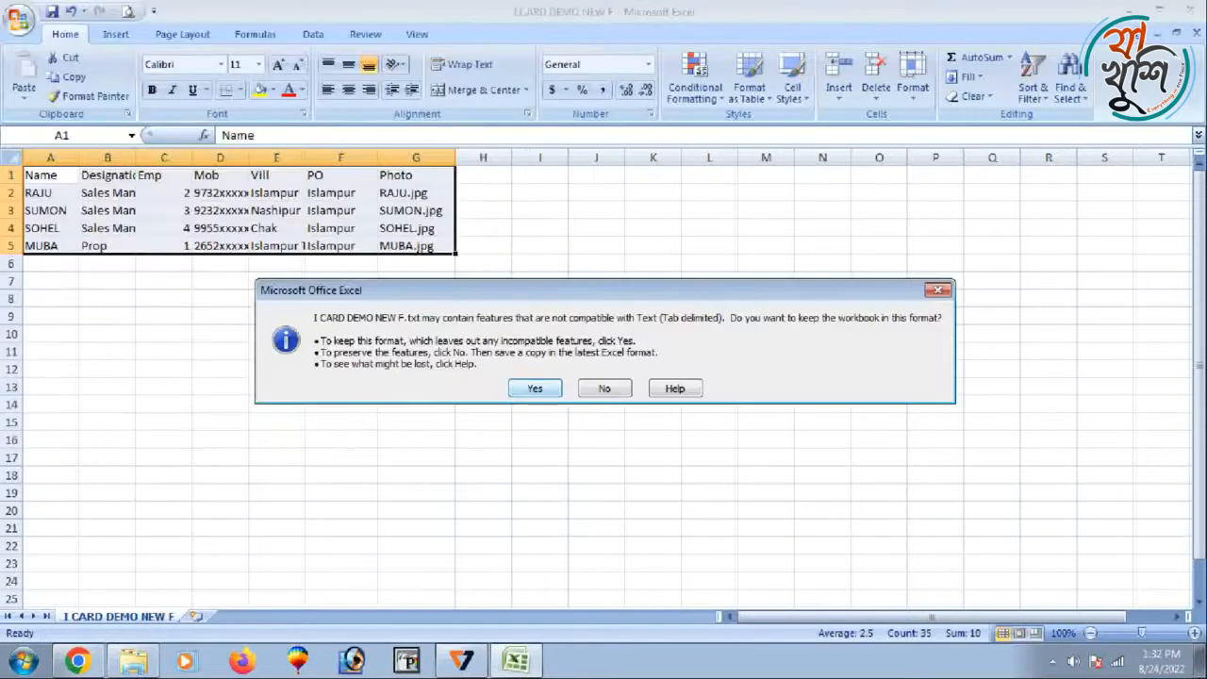
pyautogui.press('Return')
# - Close the workbook without saving further changes
pyautogui.click(1160, 10)
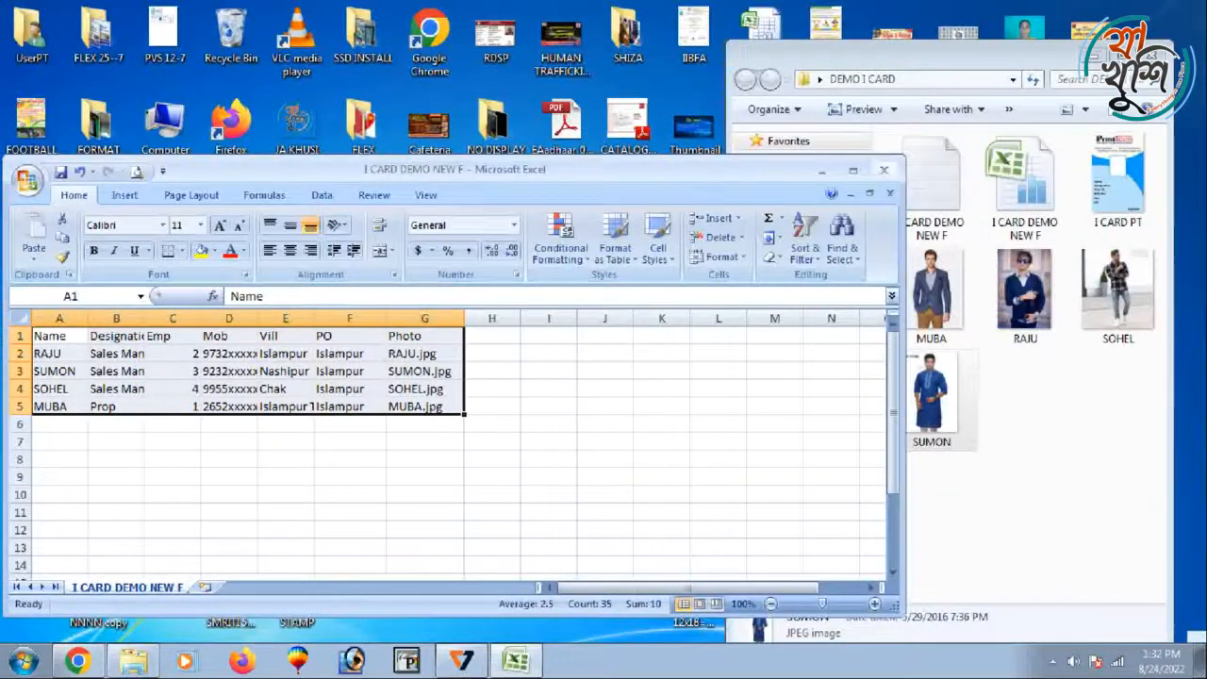
pyautogui.click(885, 168)
pyautogui.click(606, 374)
# - Check the contents of the exported I CARD DEMO NEW F text file and refresh the folder
pyautogui.doubleClick(931, 184)
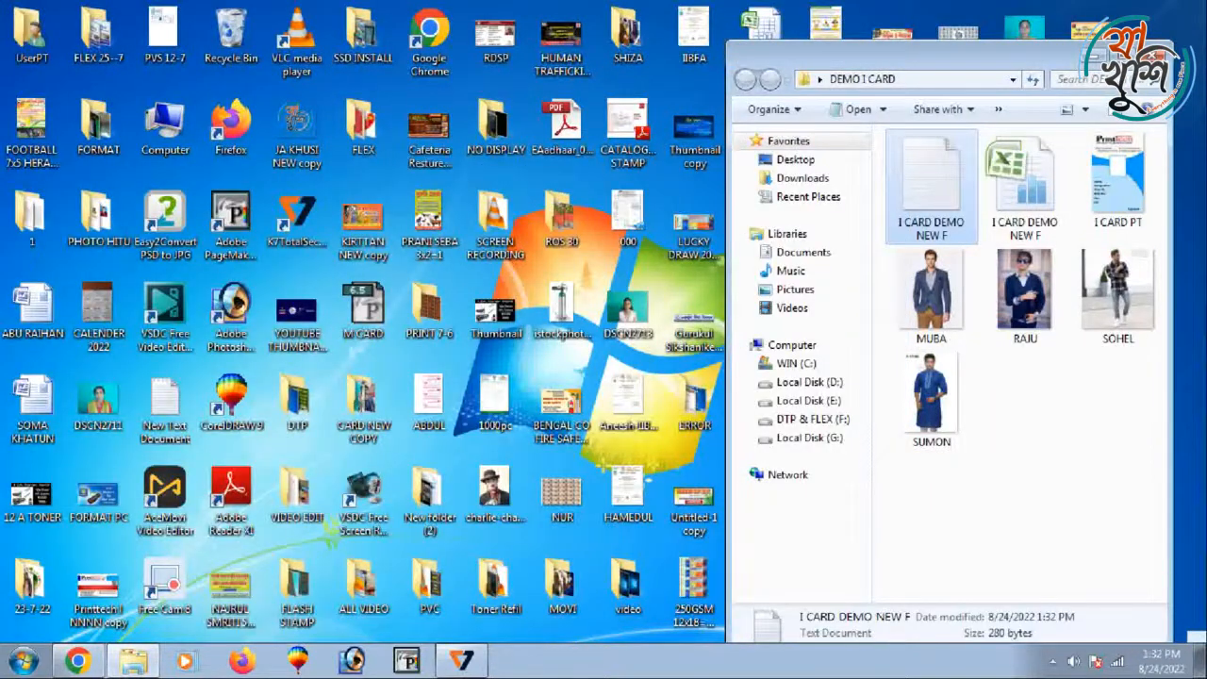
pyautogui.hotkey('ctrl', 'a')
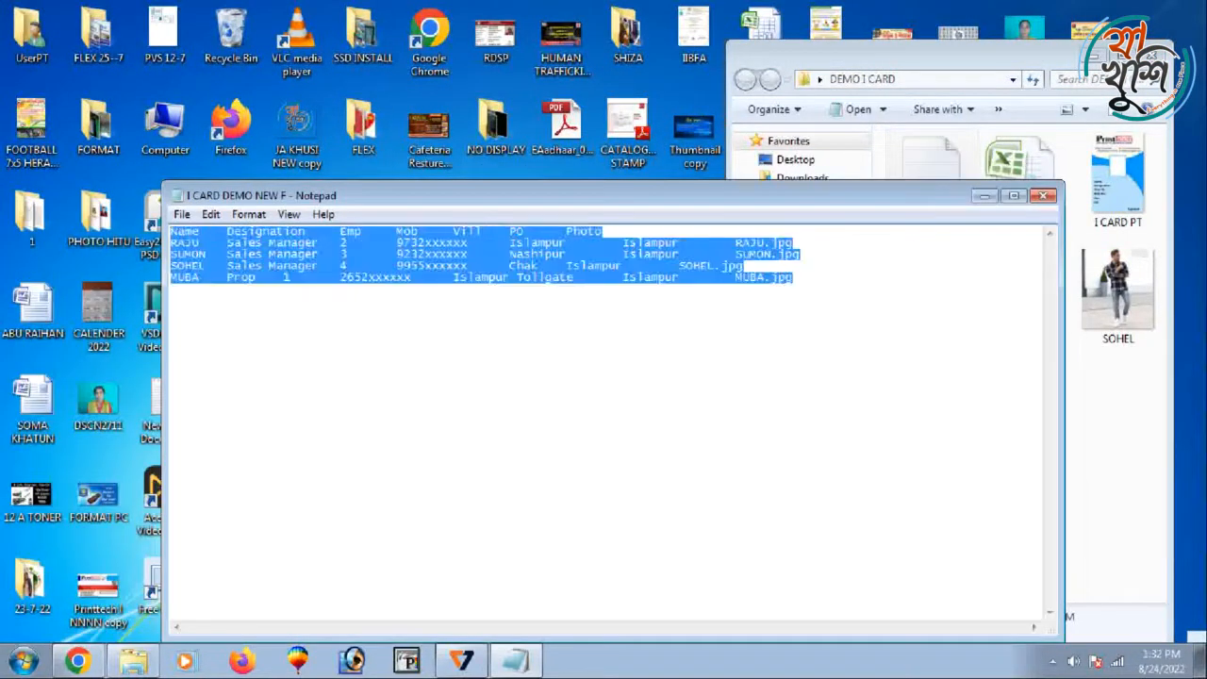
pyautogui.click(1042, 195)
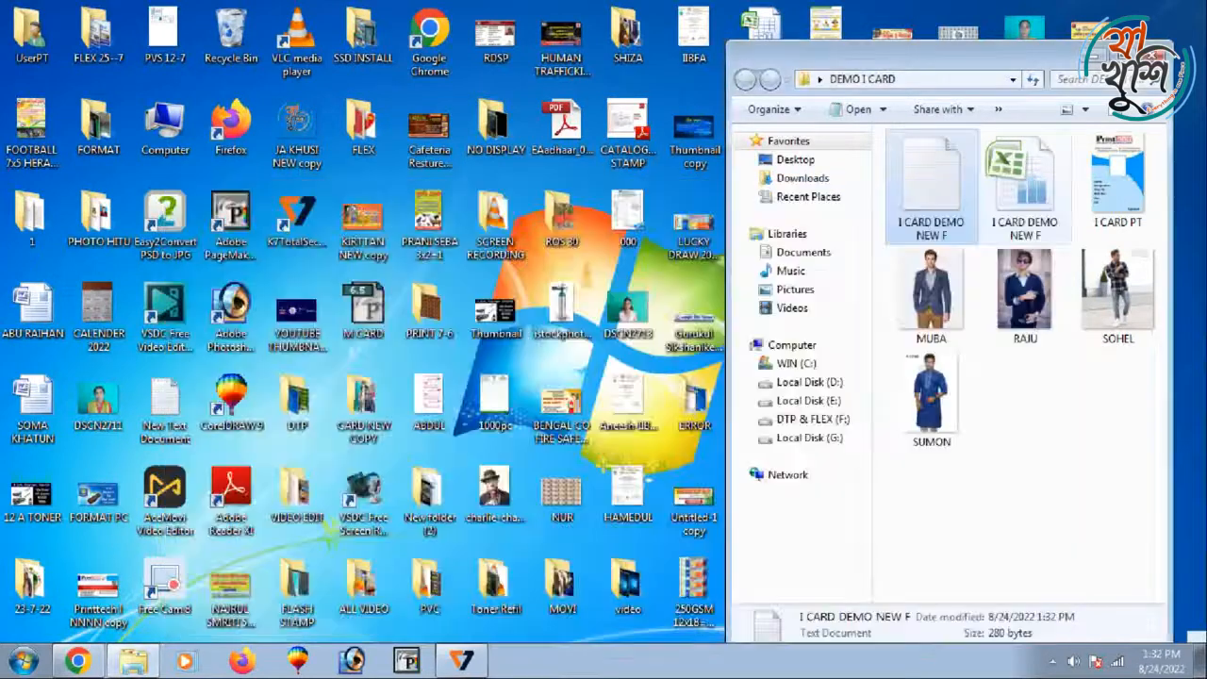
pyautogui.rightClick(1057, 357)
pyautogui.click(1023, 426)
# - Launch Photoshop and open the I CARD PT image from the DEMO I CARD folder in it
pyautogui.click(1118, 184)
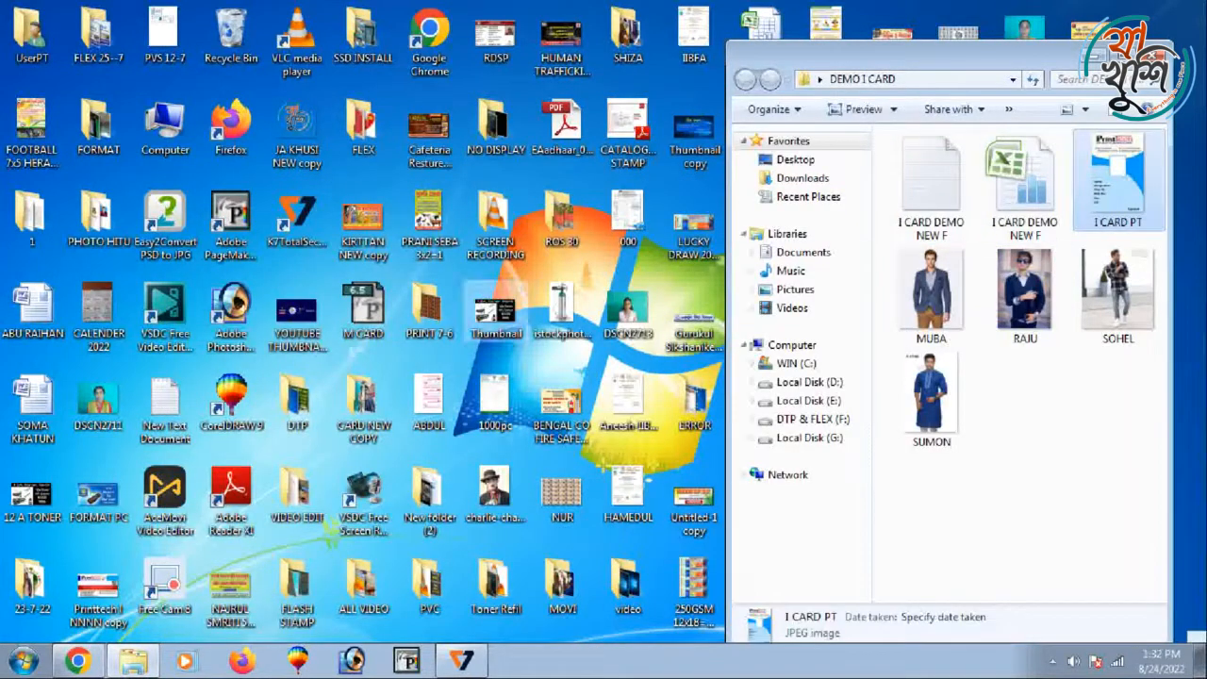
pyautogui.click(24, 661)
pyautogui.click(62, 317)
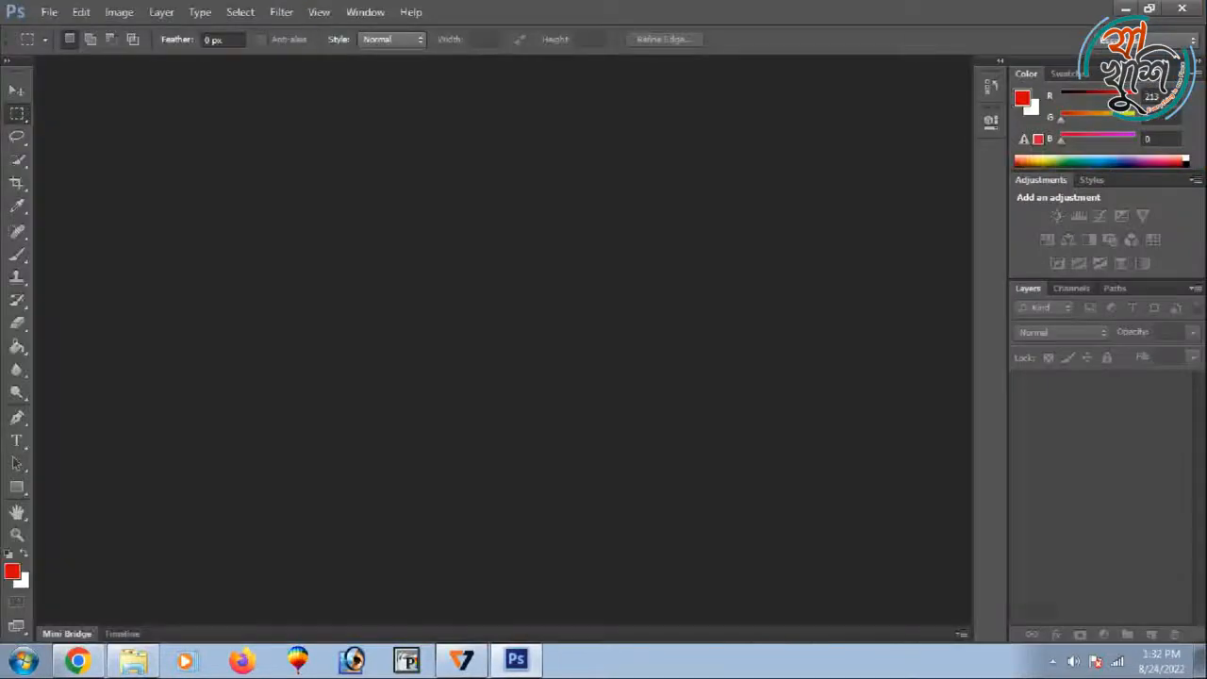
pyautogui.click(142, 663)
pyautogui.moveTo(1118, 184); pyautogui.dragTo(528, 320)
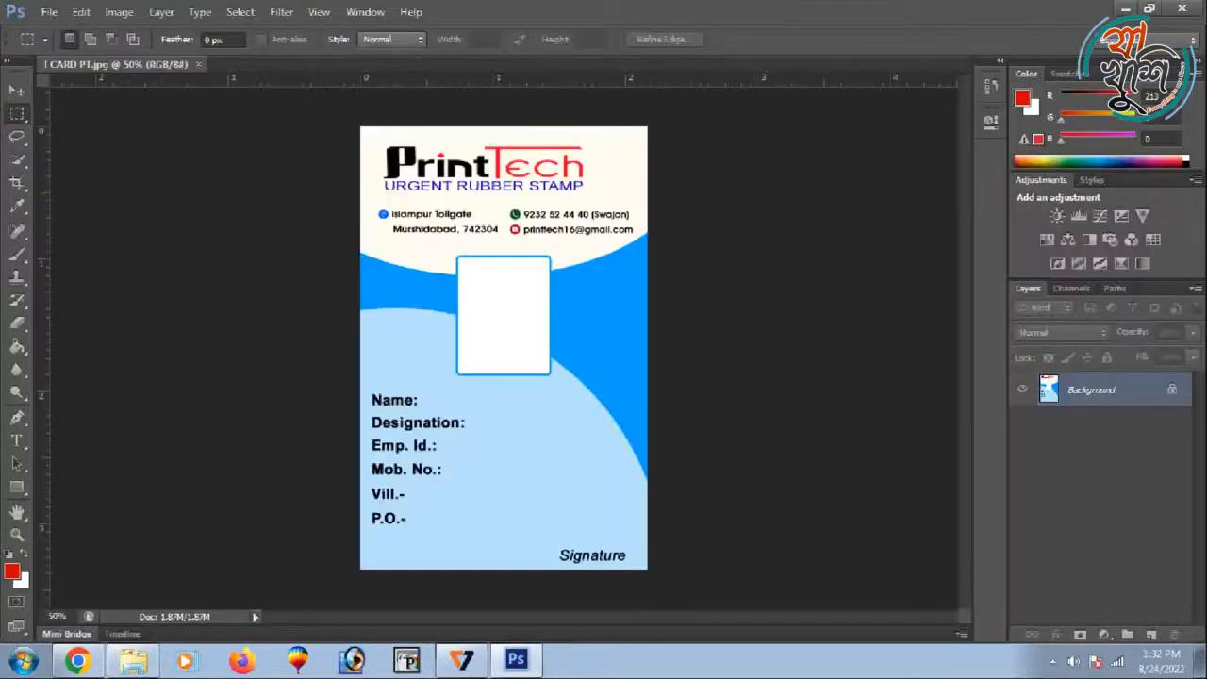
# - Add the placeholder text "Name" in red 9 pt Arial Bold beside the Name: label
pyautogui.click(16, 440)
pyautogui.click(422, 400)
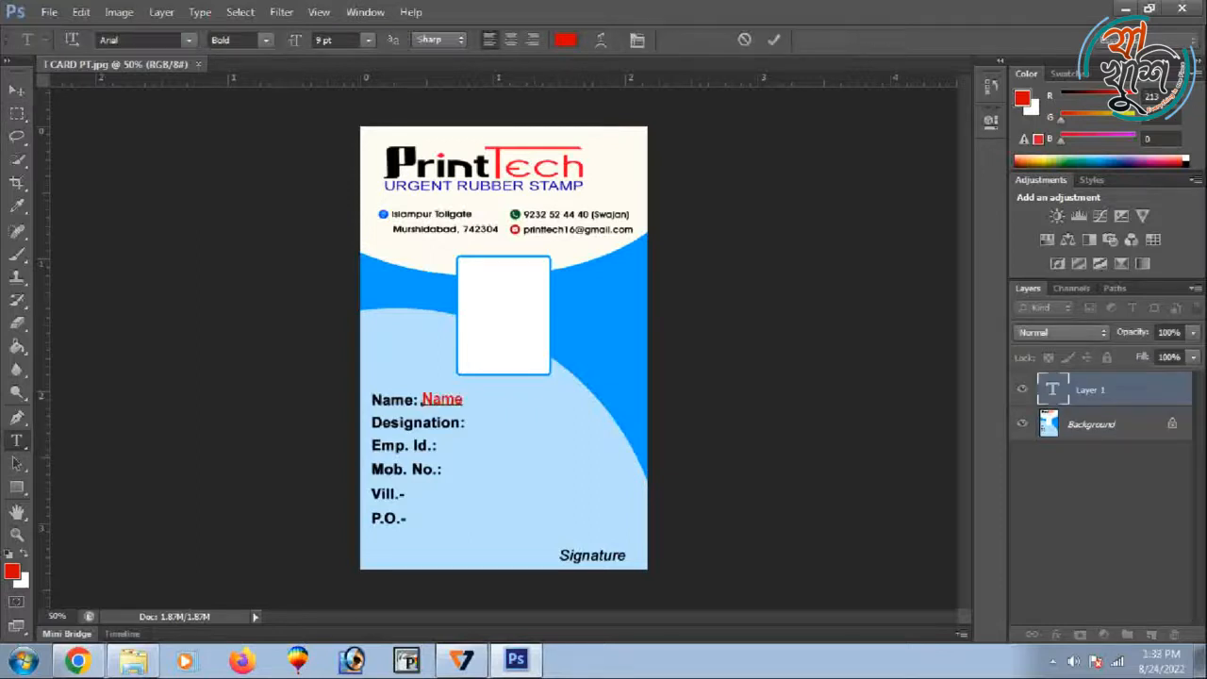
pyautogui.click(16, 91)
# - Open the exported text file in Notepad and review its column header names
pyautogui.click(133, 660)
pyautogui.doubleClick(931, 170)
pyautogui.moveTo(200, 231); pyautogui.dragTo(170, 231)
pyautogui.moveTo(306, 231); pyautogui.dragTo(226, 231)
pyautogui.moveTo(361, 231); pyautogui.dragTo(340, 231)
pyautogui.moveTo(418, 231); pyautogui.dragTo(403, 231)
pyautogui.moveTo(516, 231); pyautogui.dragTo(524, 231)
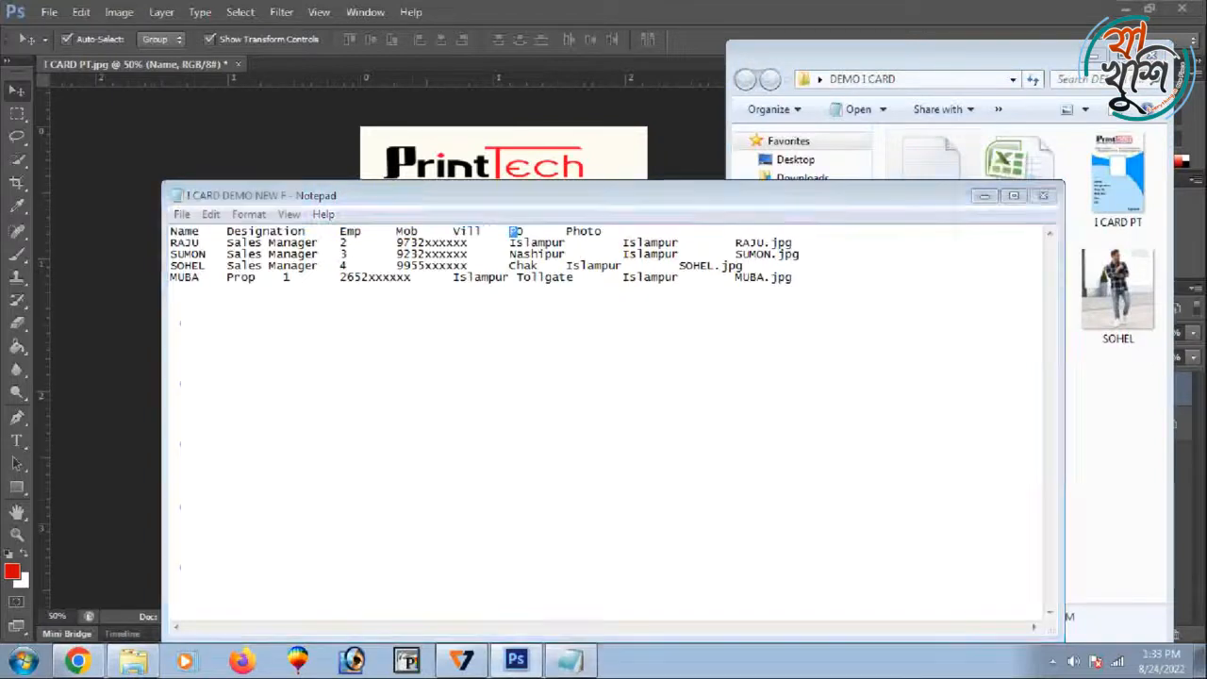
# - Back in Photoshop, duplicate the Name placeholder beside the Designation: label and recolor the copy dark blue
pyautogui.click(515, 660)
pyautogui.hotkey('ctrl', '+')
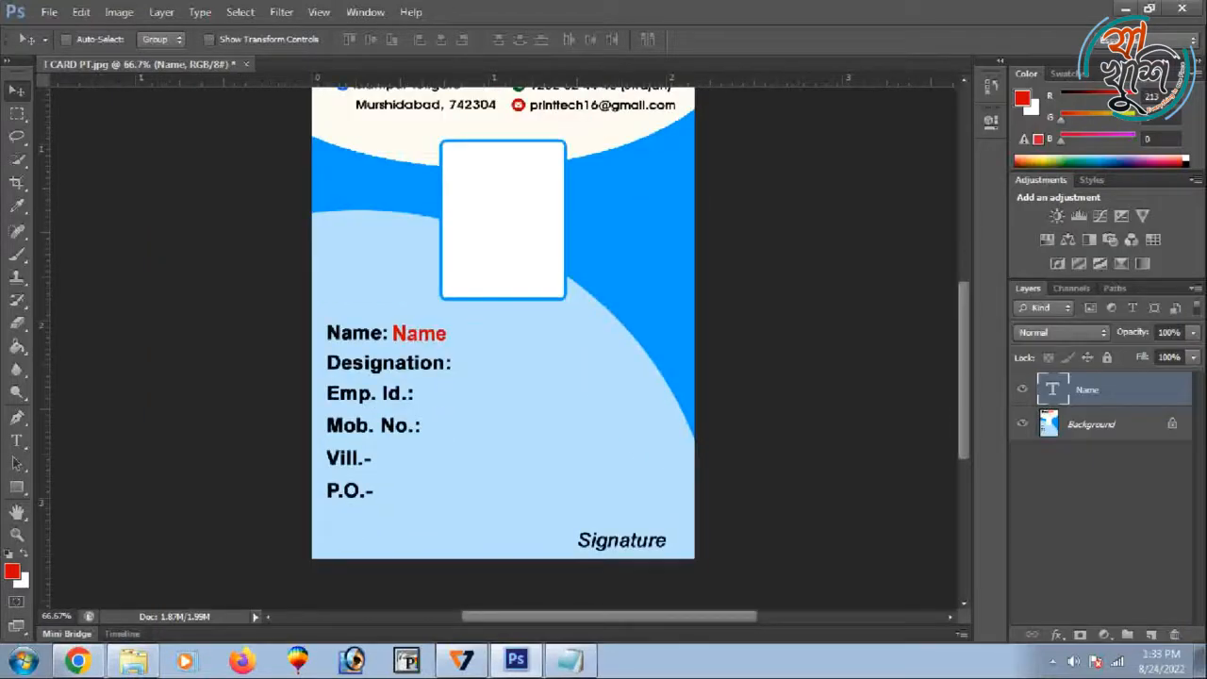
pyautogui.moveTo(419, 334); pyautogui.dragTo(479, 364)
pyautogui.click(13, 571)
pyautogui.click(611, 231)
pyautogui.click(590, 283)
pyautogui.click(786, 147)
pyautogui.hotkey('alt', 'BackSpace')
# - Change the copied placeholder's text to "Designation"
pyautogui.click(16, 440)
pyautogui.click(497, 364)
pyautogui.hotkey('ctrl', 'a')
pyautogui.write('Designation')
pyautogui.click(16, 91)
# - Duplicate the Designation placeholder beside the Emp. Id.: label and replace its text with the "Emp" header from the text file
pyautogui.moveTo(502, 364); pyautogui.dragTo(467, 394)
pyautogui.click(570, 659)
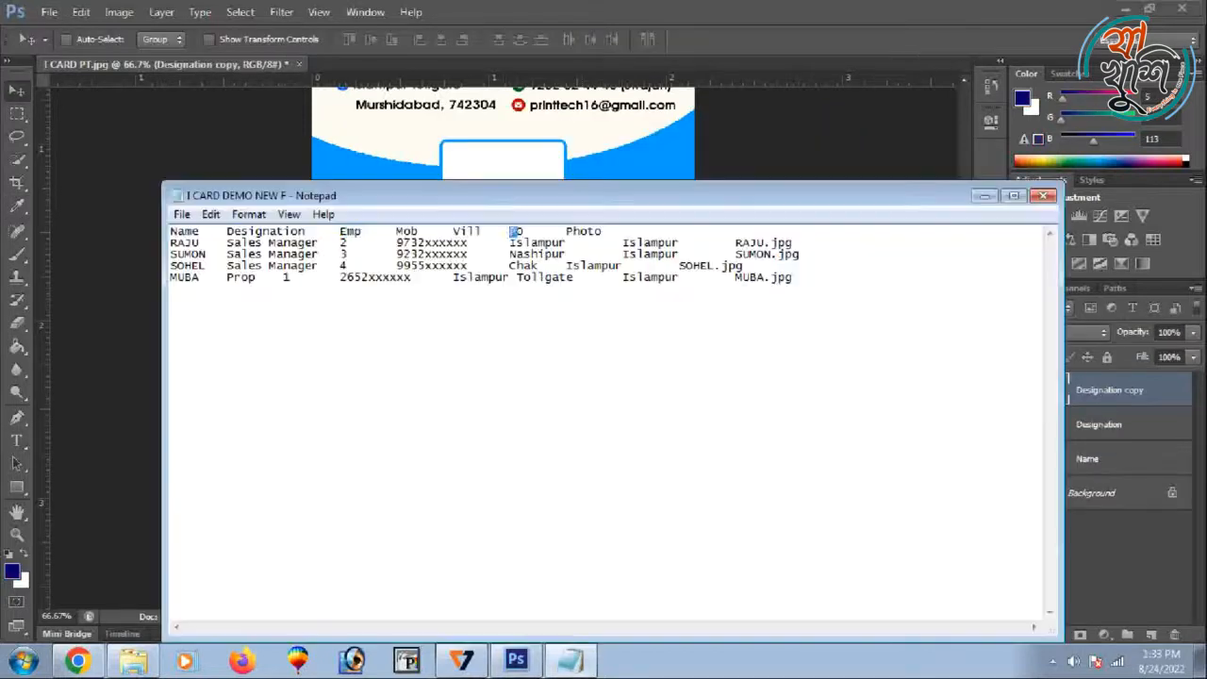
pyautogui.hotkey('ctrl', 'c')
pyautogui.click(984, 195)
pyautogui.click(16, 440)
pyautogui.click(471, 394)
pyautogui.hotkey('ctrl', 'a')
pyautogui.hotkey('ctrl', 'v')
pyautogui.click(16, 92)
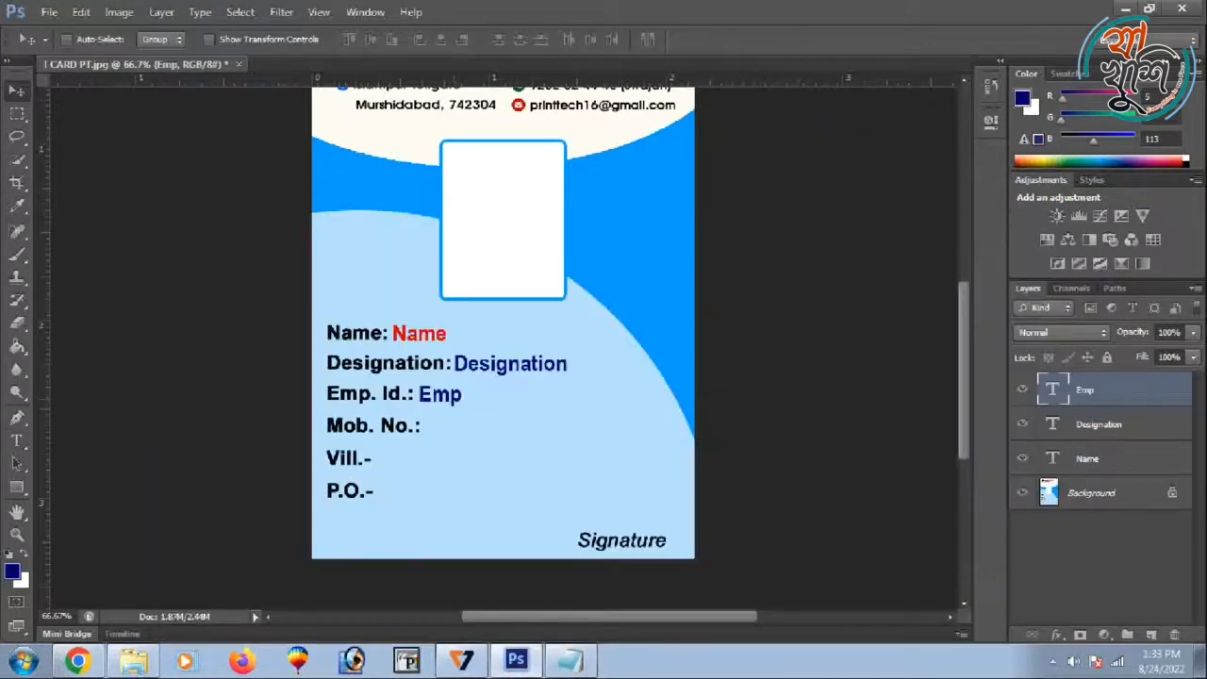
# - Add a matching placeholder beside the Mob. No.: label, using the "Mob" header copied from the text file
pyautogui.click(571, 660)
pyautogui.doubleClick(407, 232)
pyautogui.hotkey('ctrl', 'c')
pyautogui.click(984, 195)
pyautogui.click(16, 440)
pyautogui.click(450, 427)
pyautogui.hotkey('ctrl', 'a')
pyautogui.hotkey('ctrl', 'v')
pyautogui.click(16, 91)
# - Add a matching placeholder beside the Vill.- label, using the "Vill" header copied from the text file
pyautogui.click(570, 660)
pyautogui.doubleClick(463, 235)
pyautogui.hotkey('ctrl', 'c')
pyautogui.click(984, 195)
pyautogui.click(16, 440)
pyautogui.click(386, 460)
pyautogui.hotkey('ctrl', 'a')
pyautogui.hotkey('ctrl', 'v')
pyautogui.click(16, 92)
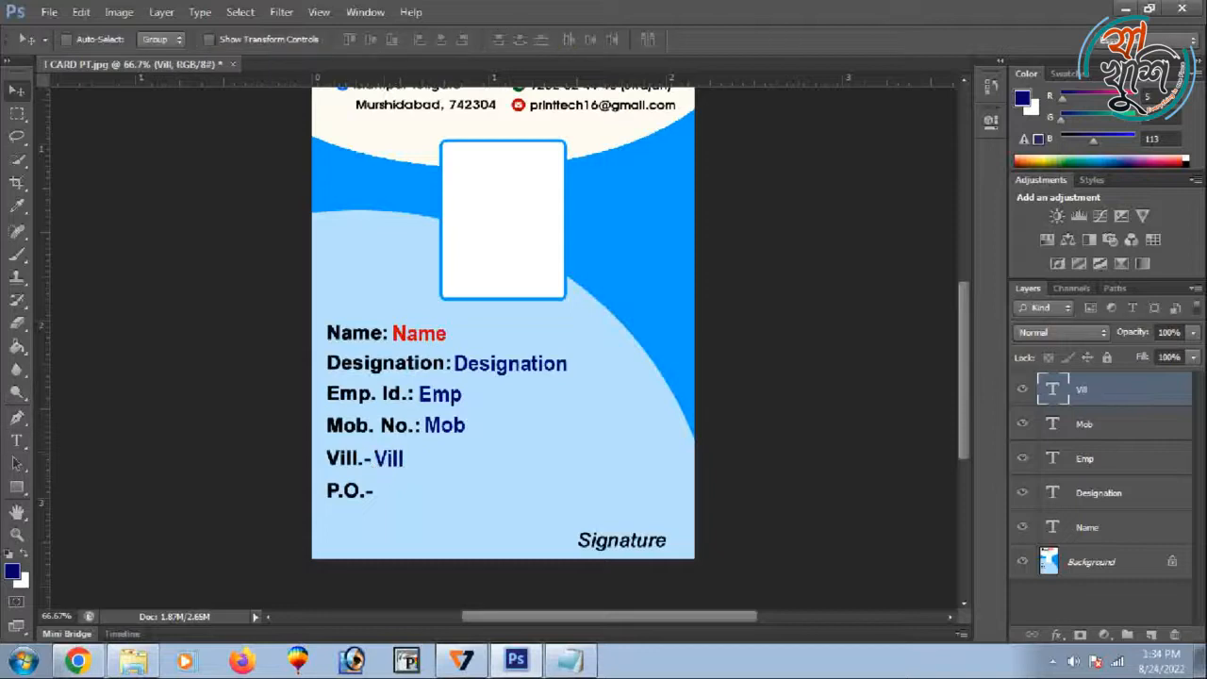
# - Duplicate the Vill placeholder beside the P.O.- label and replace its text with the "PO" header from the text file
pyautogui.moveTo(386, 460); pyautogui.dragTo(386, 491)
pyautogui.click(570, 660)
pyautogui.hotkey('ctrl', 'c')
pyautogui.click(984, 195)
pyautogui.click(16, 440)
pyautogui.click(388, 491)
pyautogui.hotkey('ctrl', 'a')
pyautogui.hotkey('ctrl', 'v')
pyautogui.click(16, 92)
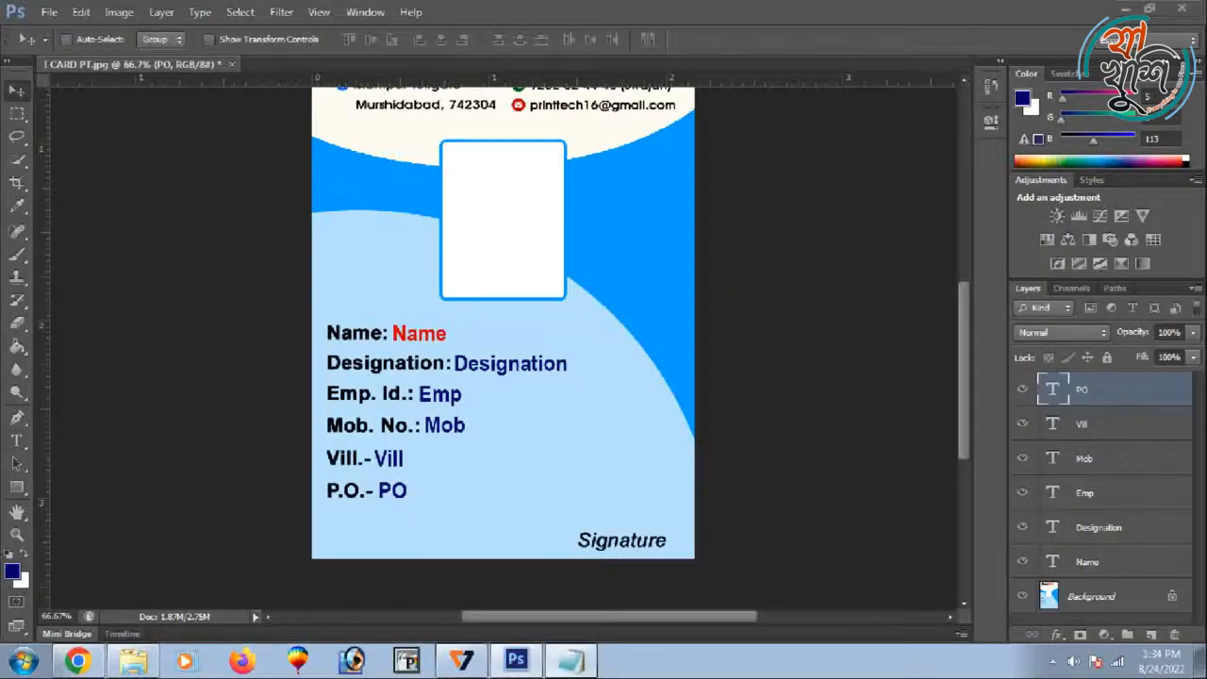
# - Copy the "Photo" column header from the text file and return to the card design
pyautogui.click(571, 660)
pyautogui.doubleClick(584, 231)
pyautogui.click(984, 195)
# - On a new layer, select a rectangle covering the white photo frame and fill it with dark blue
pyautogui.click(16, 113)
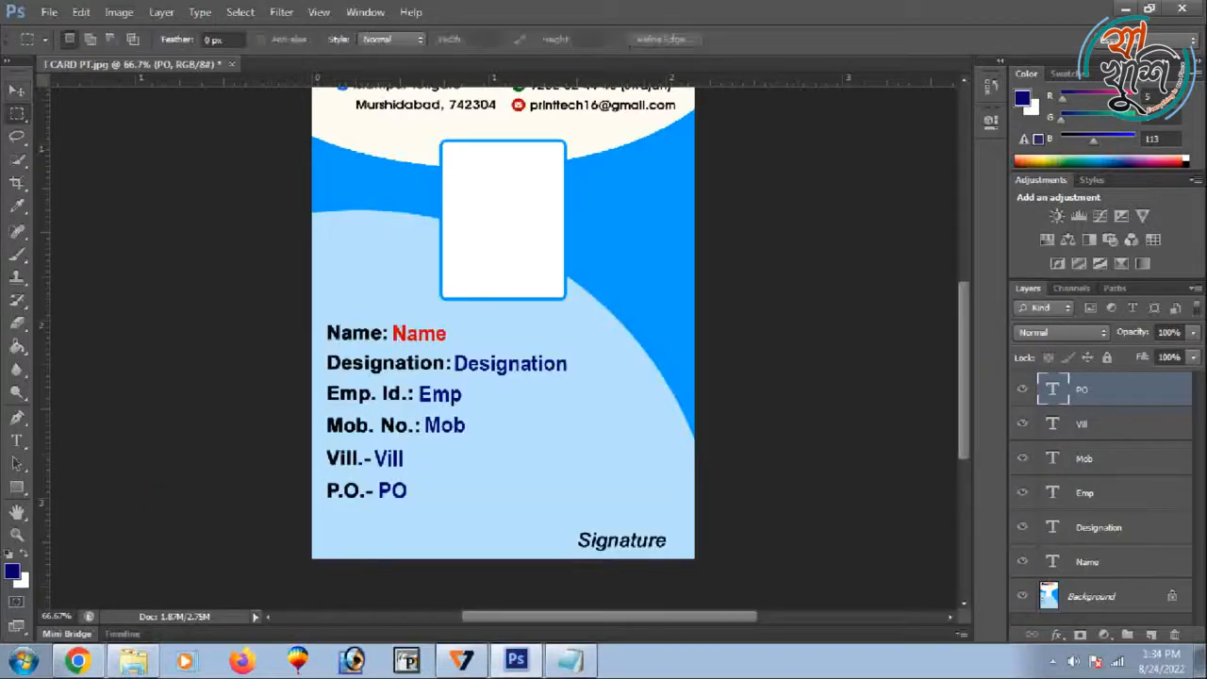
pyautogui.click(1151, 635)
pyautogui.moveTo(535, 272); pyautogui.dragTo(566, 301)
pyautogui.click(17, 347)
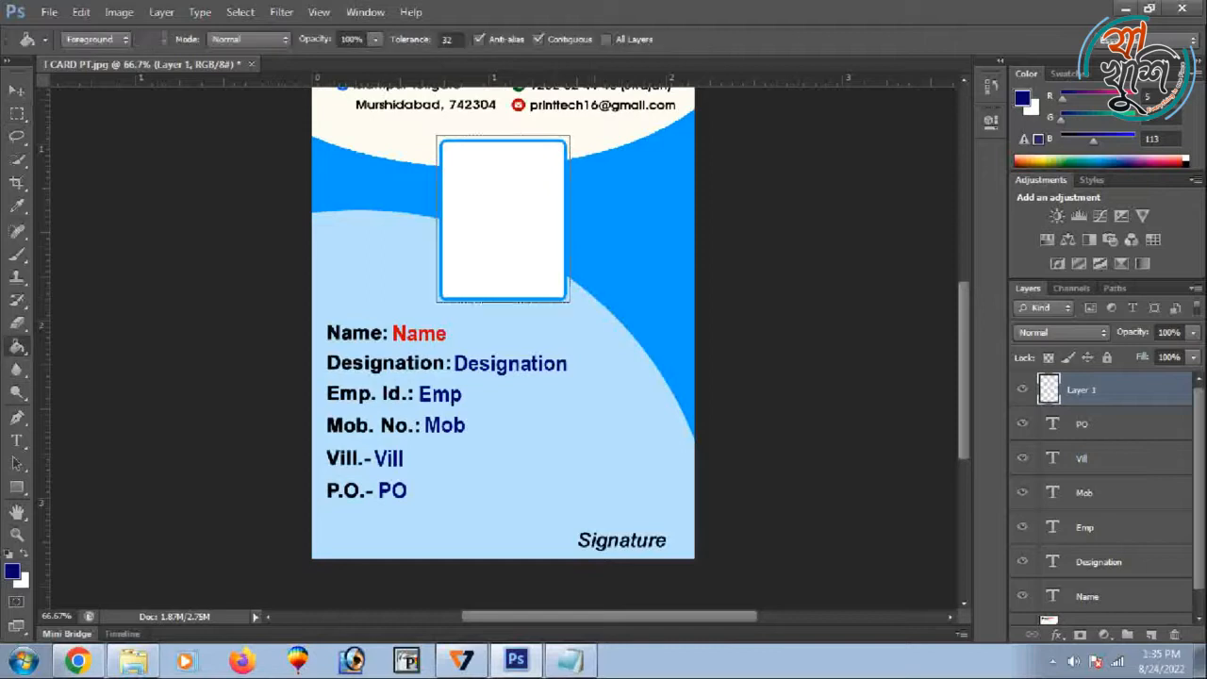
pyautogui.click(492, 219)
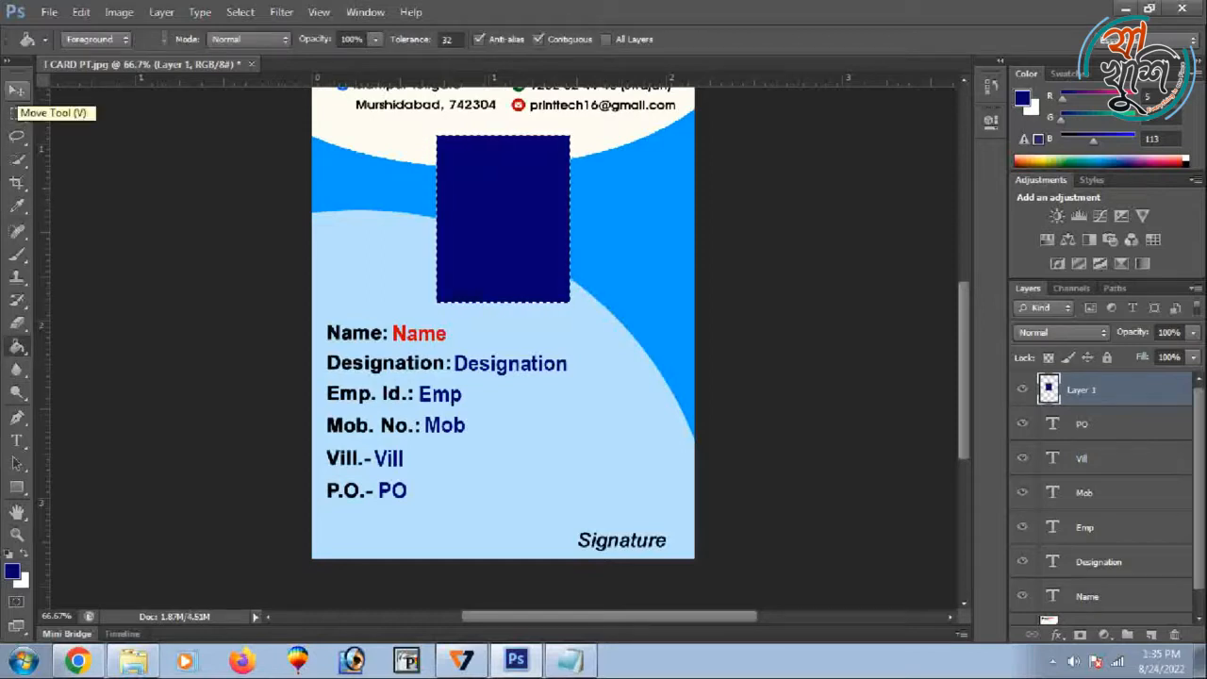
# - Rename the blue rectangle's layer "Photo" to match the text file header, and clear the selection
pyautogui.click(17, 90)
pyautogui.doubleClick(1082, 390)
pyautogui.hotkey('alt', 'Tab')
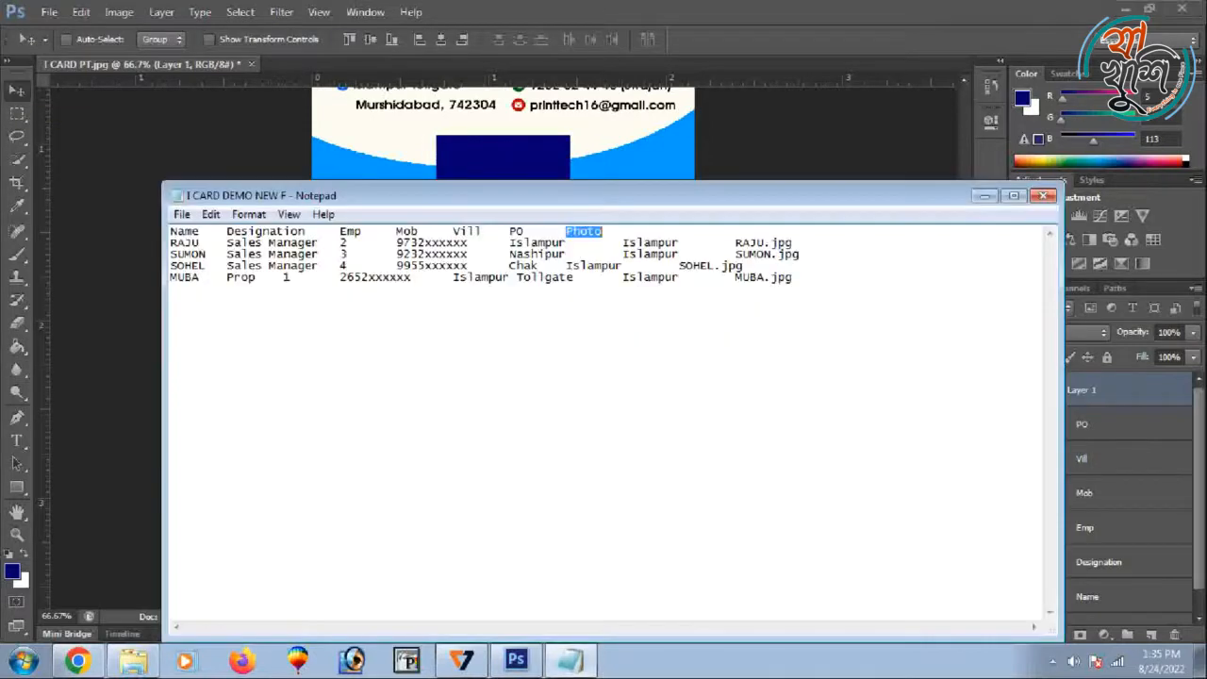
pyautogui.hotkey('alt', 'Tab')
pyautogui.hotkey('ctrl', 'v')
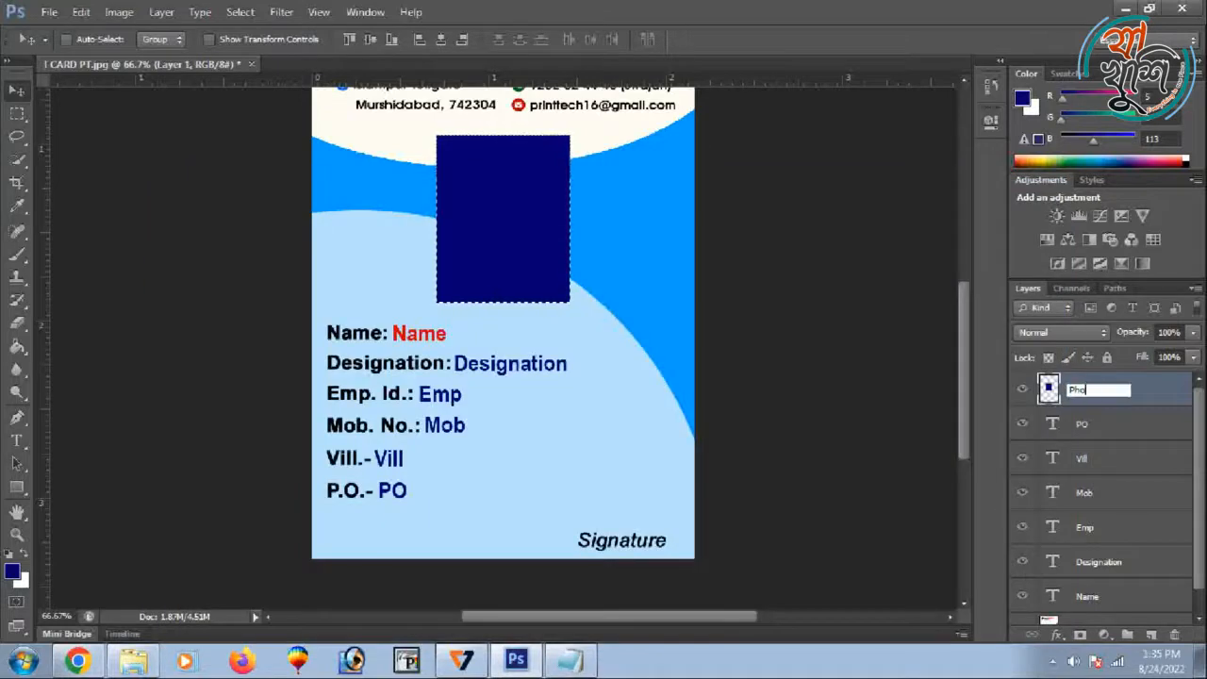
pyautogui.press('Return')
pyautogui.hotkey('ctrl', 'd')
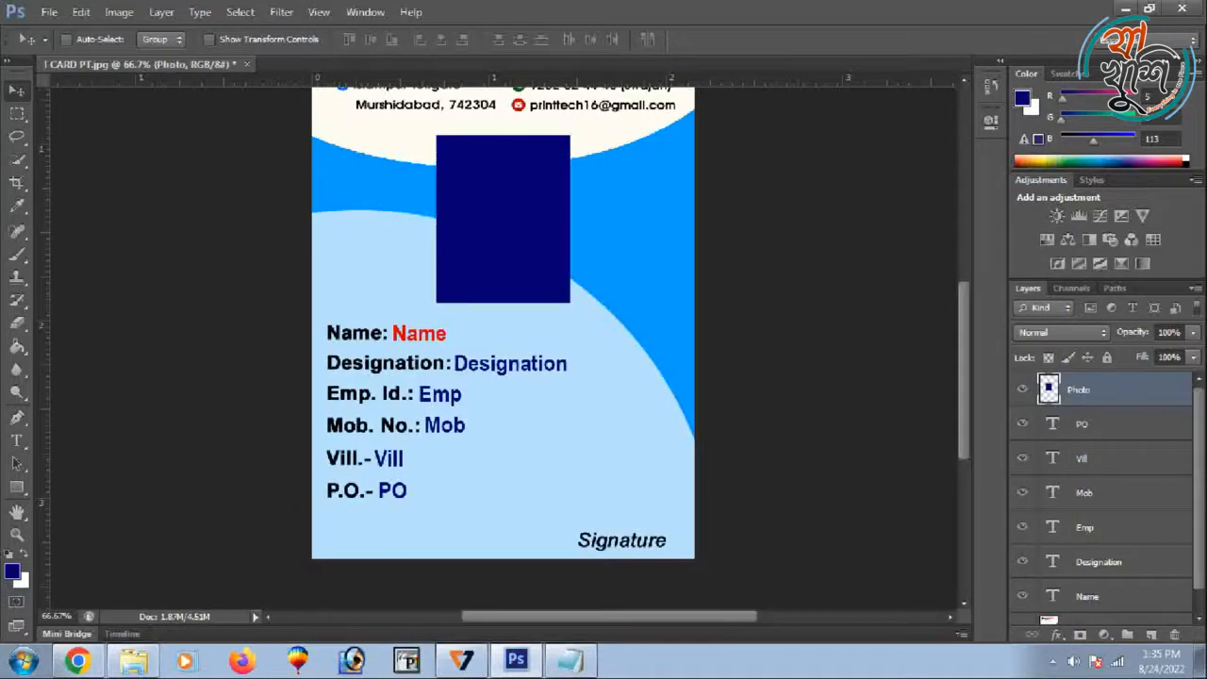
# - Define a Pixel Replacement variable named "Photo" for the Photo layer, using the Fit method
pyautogui.scroll(2, 504, 349)
pyautogui.hotkey('ctrl', '-')
pyautogui.click(118, 12)
pyautogui.moveTo(161, 301)
pyautogui.click(337, 303)
pyautogui.click(830, 136)
pyautogui.click(830, 136)
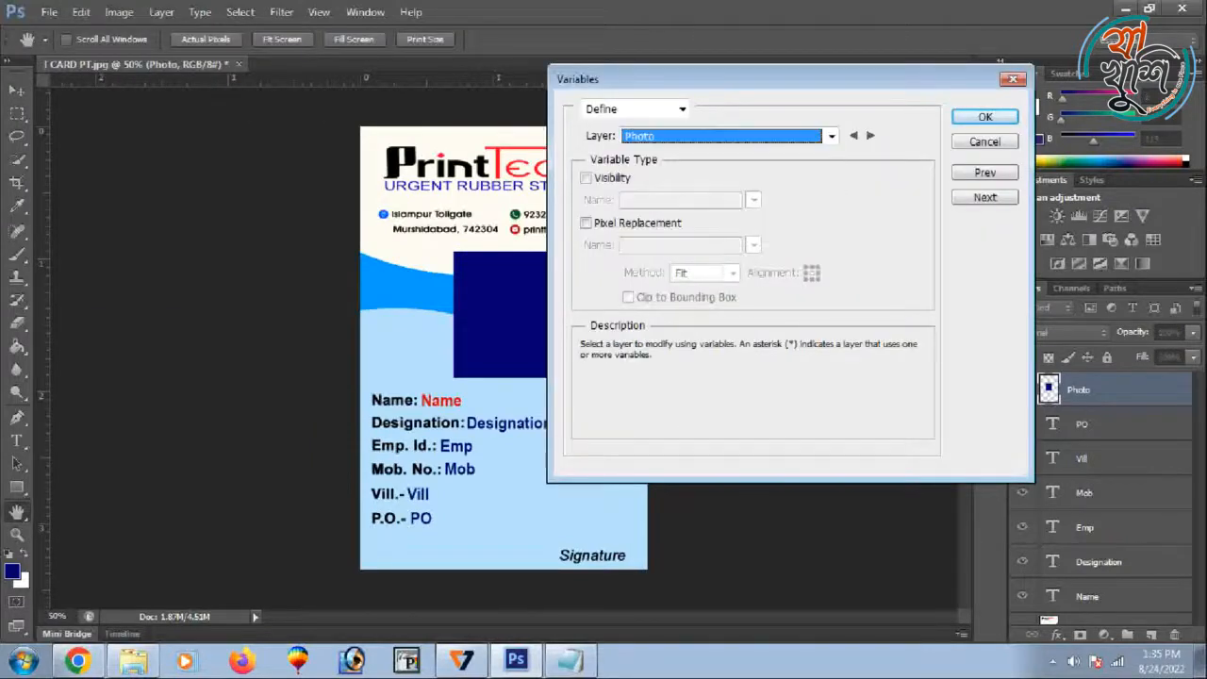
pyautogui.click(586, 224)
pyautogui.doubleClick(656, 245)
pyautogui.write('Ph')
pyautogui.click(732, 272)
pyautogui.click(732, 273)
# - Define Text Replacement variables named "PO" and "Vill" for the layers of the same names
pyautogui.click(831, 136)
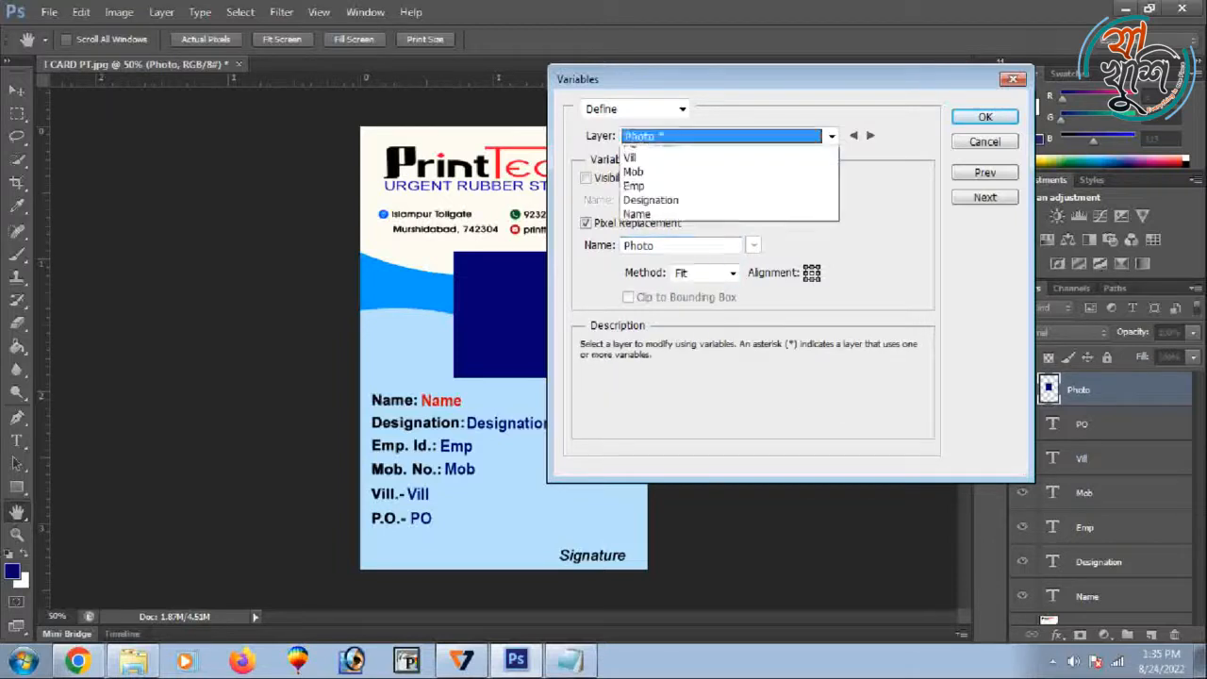
pyautogui.click(646, 162)
pyautogui.click(587, 223)
pyautogui.doubleClick(656, 245)
pyautogui.write('PO')
pyautogui.click(830, 136)
pyautogui.click(646, 182)
pyautogui.click(586, 223)
pyautogui.doubleClick(656, 245)
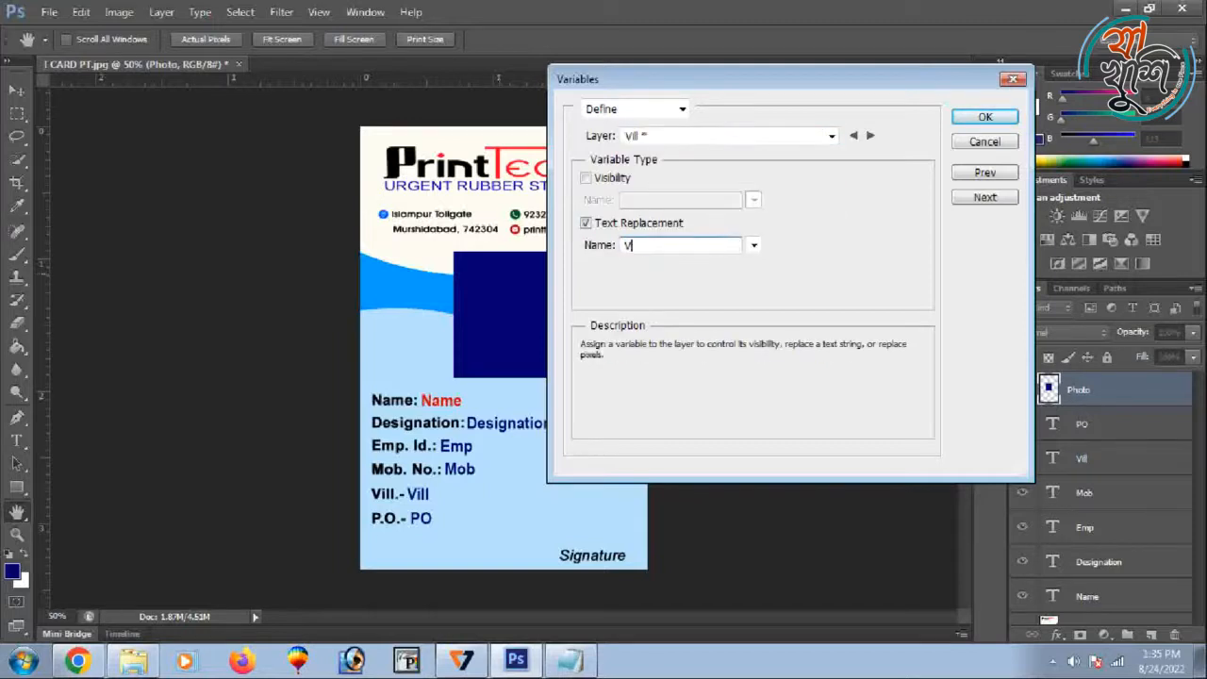
pyautogui.write('Vill')
# - Define Text Replacement variables named "Mob" and "Emp" for the layers of the same names
pyautogui.click(830, 135)
pyautogui.click(646, 192)
pyautogui.click(586, 223)
pyautogui.doubleClick(656, 245)
pyautogui.write('Mo')
pyautogui.click(830, 136)
pyautogui.click(647, 207)
pyautogui.click(586, 223)
pyautogui.doubleClick(657, 245)
pyautogui.write('Emp')
# - Define Text Replacement variables "Designation" and "Name" for their matching layers and accept the variable definitions
pyautogui.click(831, 136)
pyautogui.click(647, 218)
pyautogui.click(586, 224)
pyautogui.doubleClick(656, 246)
pyautogui.write('Designation')
pyautogui.click(831, 135)
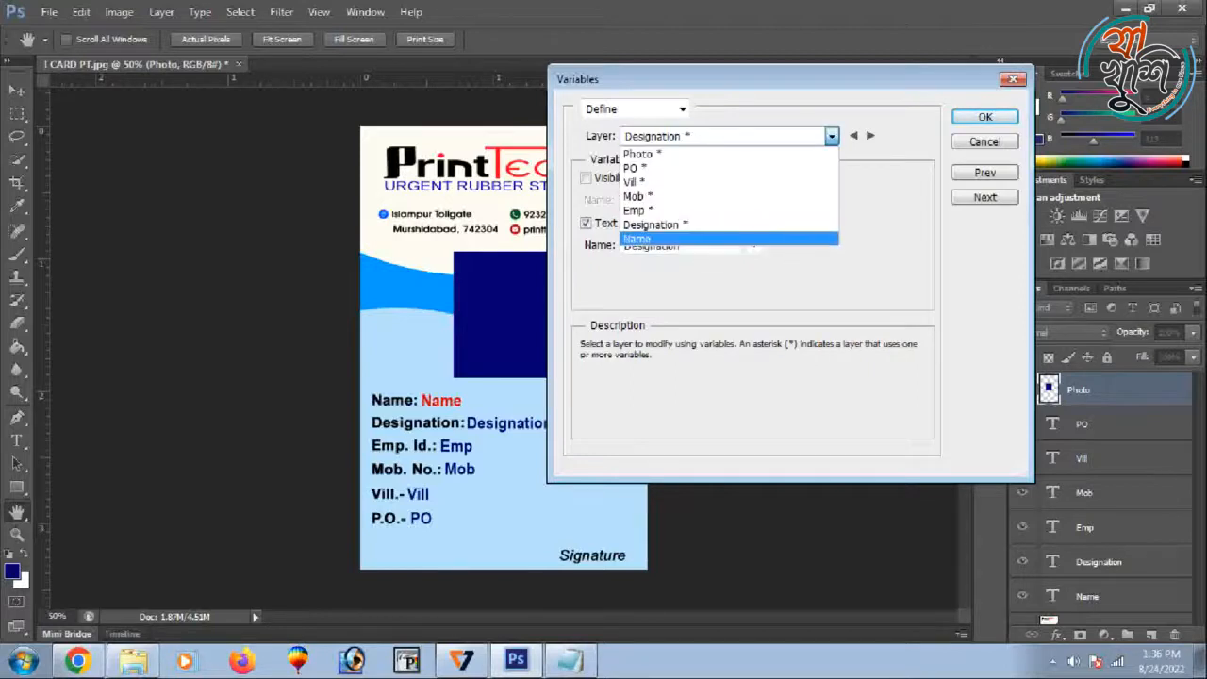
pyautogui.click(646, 232)
pyautogui.doubleClick(656, 245)
pyautogui.write('N')
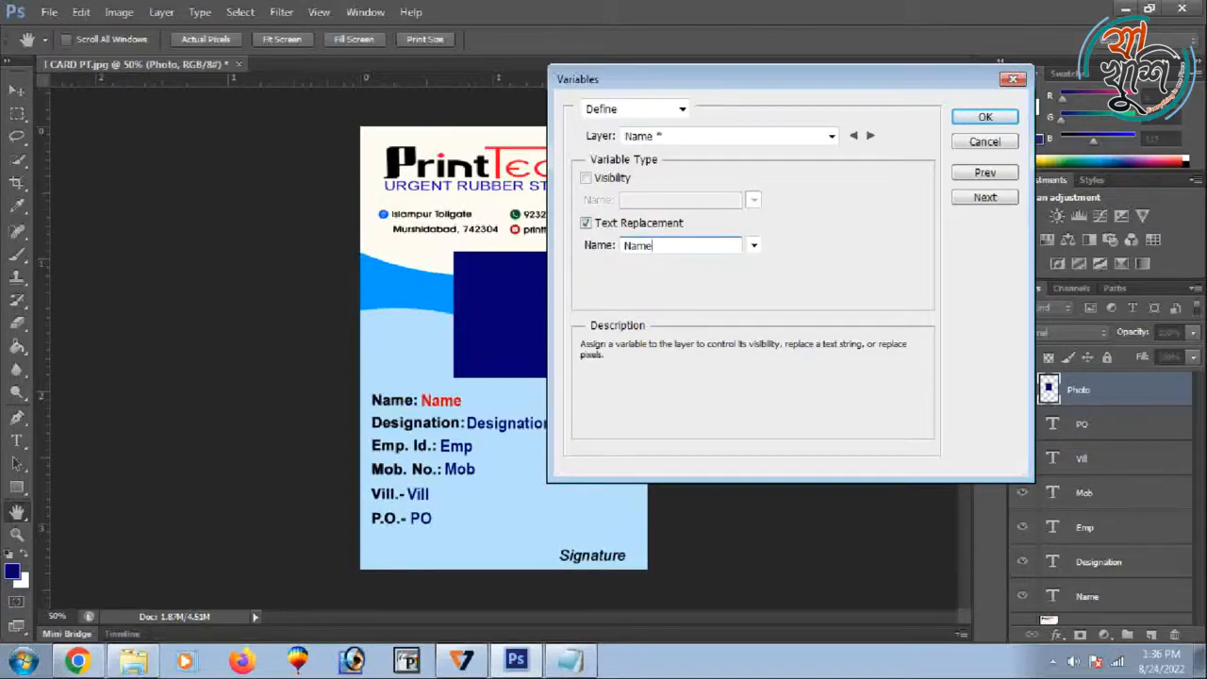
pyautogui.write('ame')
pyautogui.press('Return')
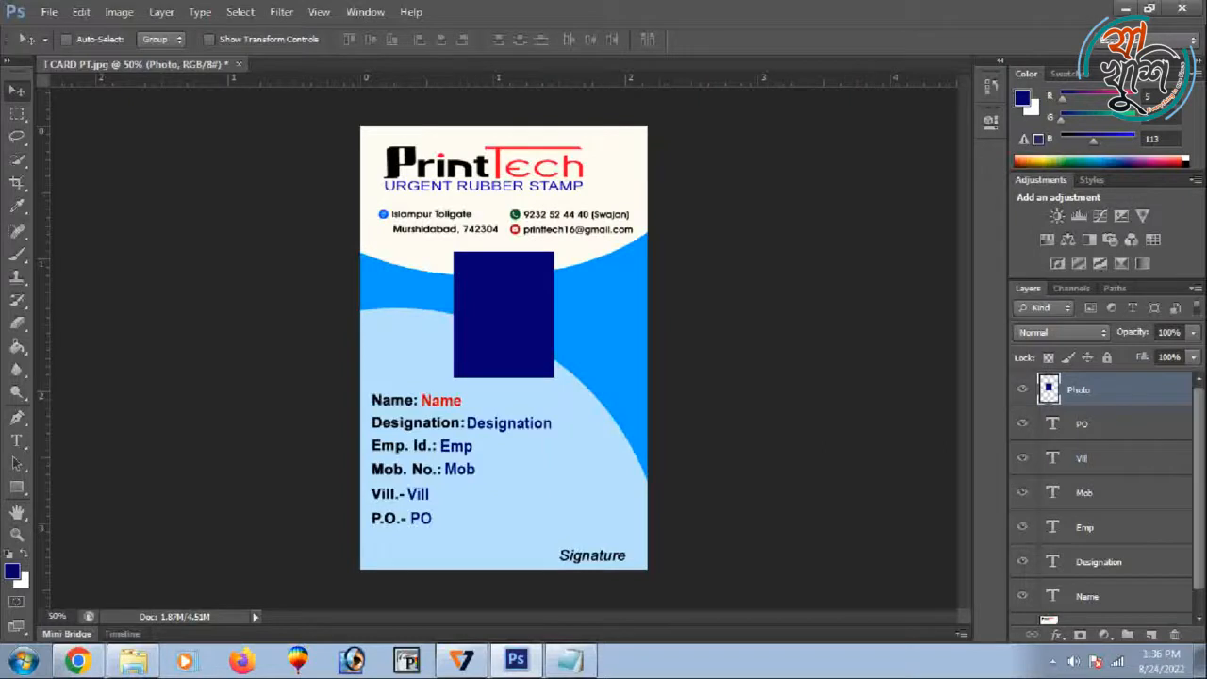
# - Import the data sets from the text file "I CARD DEMO NEW F" in the desktop folder DEMO I CARD and accept them
pyautogui.click(119, 11)
pyautogui.moveTo(236, 307)
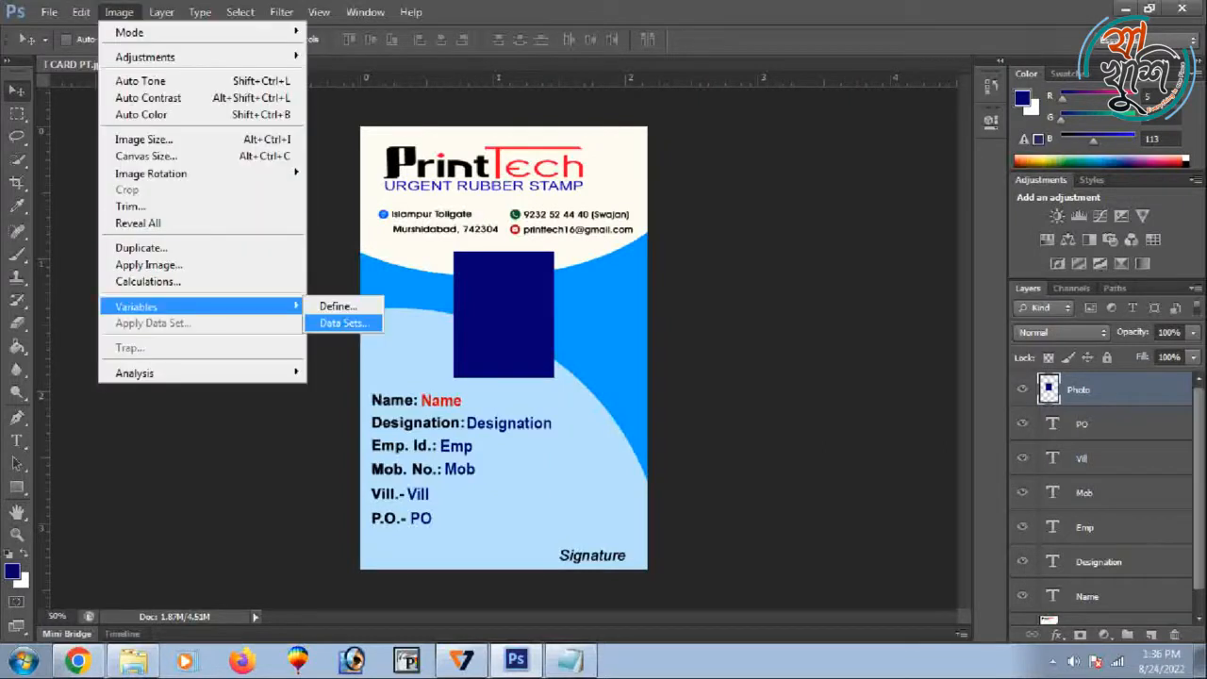
pyautogui.click(338, 322)
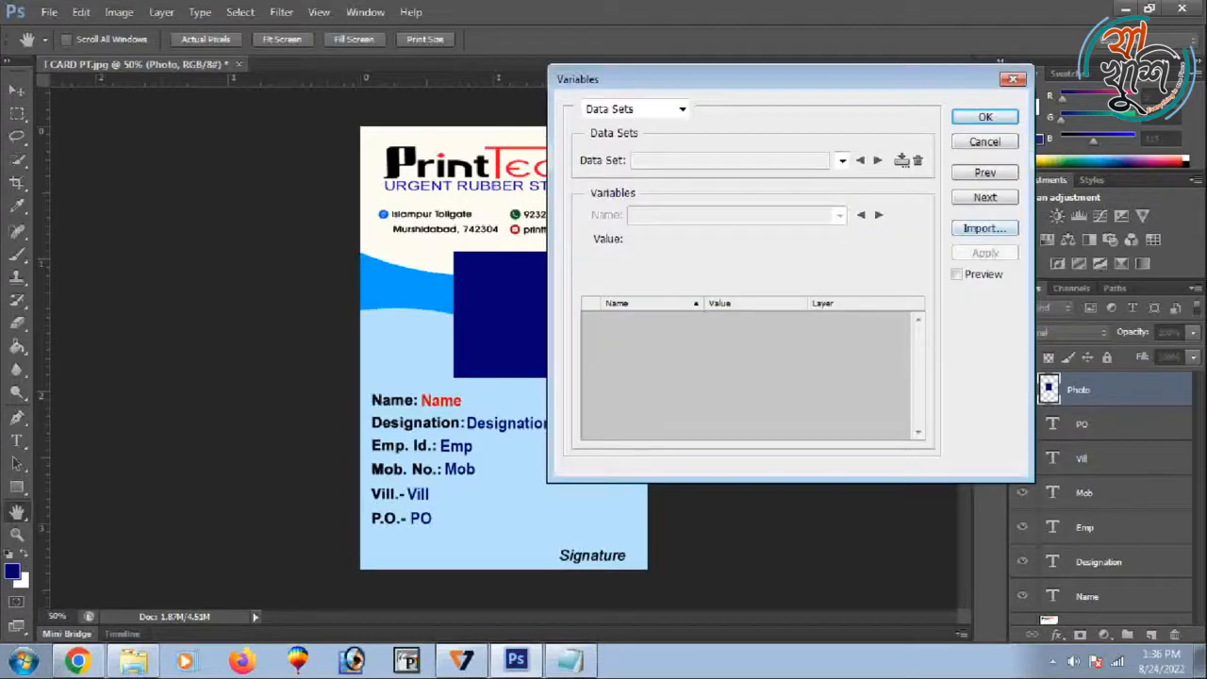
pyautogui.click(984, 228)
pyautogui.click(434, 216)
pyautogui.click(400, 210)
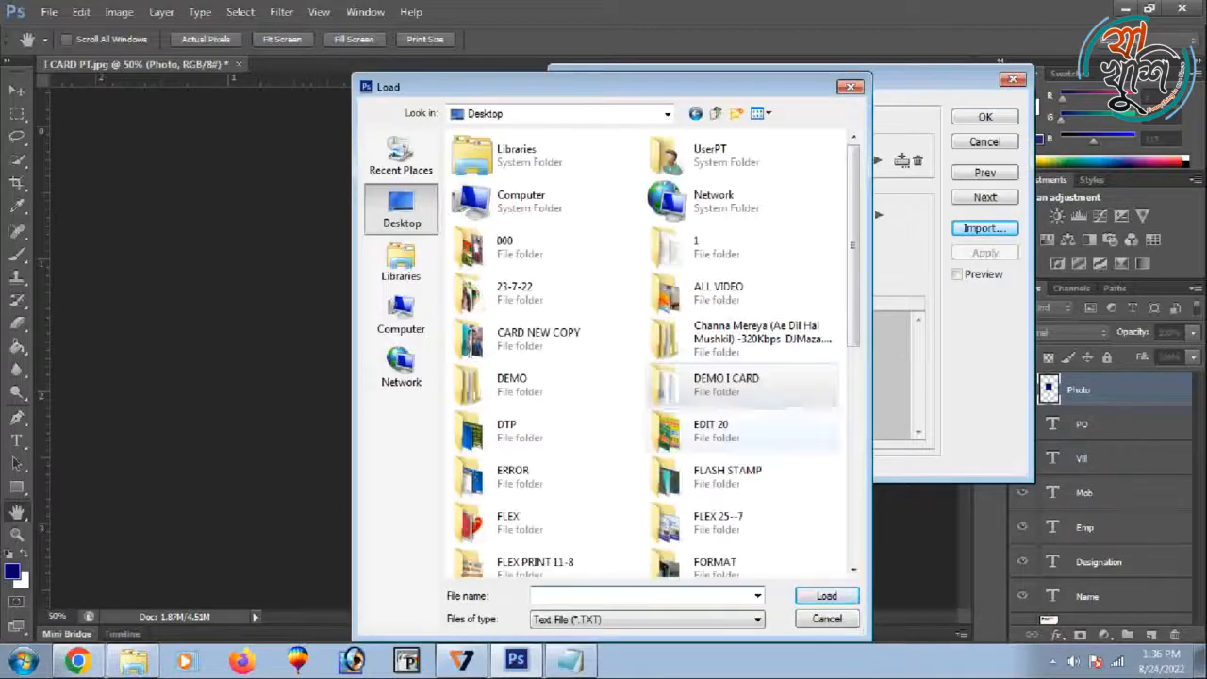
pyautogui.doubleClick(741, 384)
pyautogui.click(493, 193)
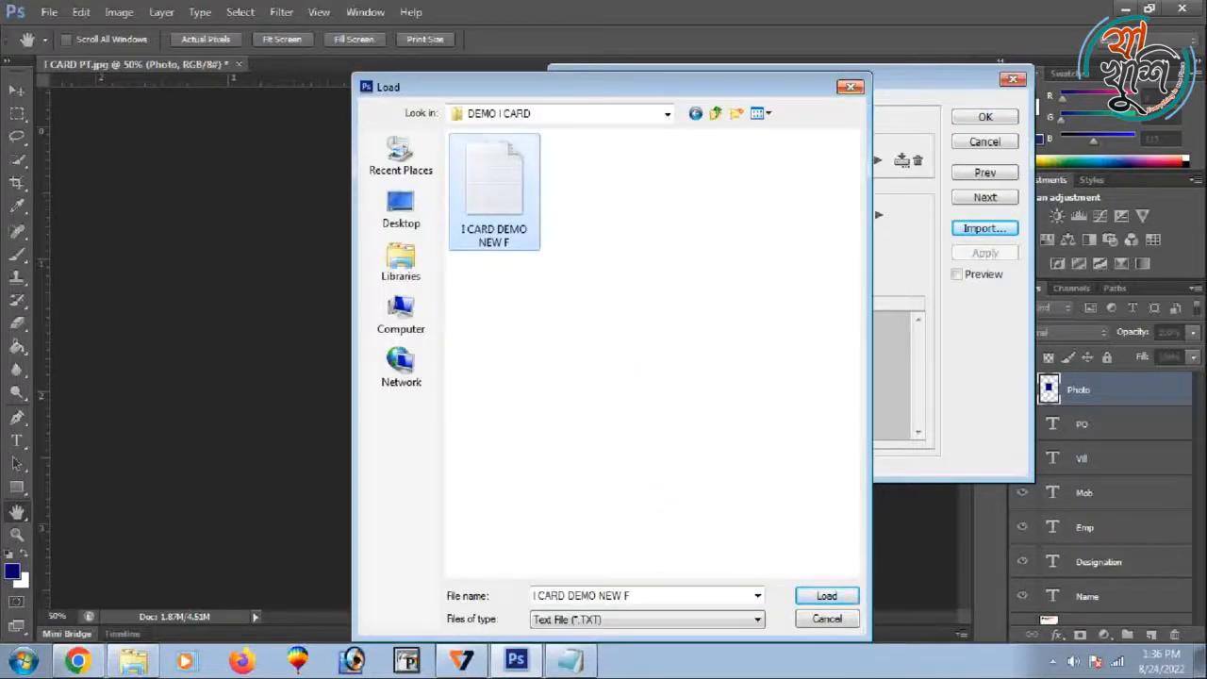
pyautogui.click(400, 209)
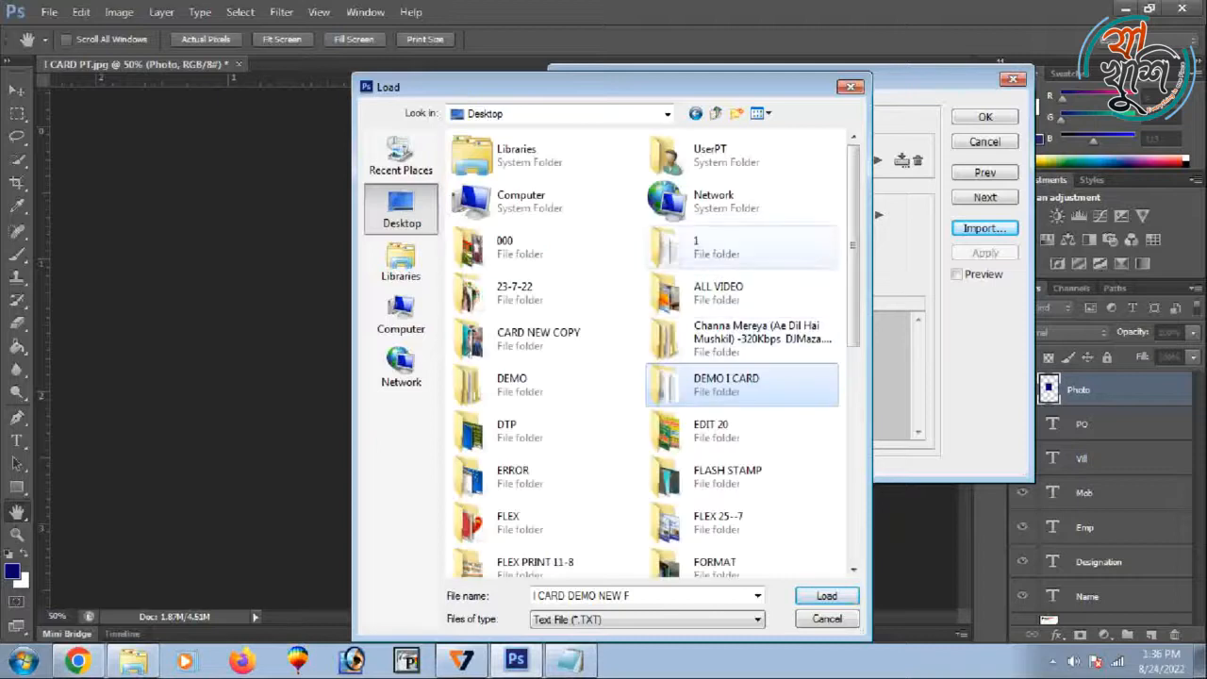
pyautogui.doubleClick(742, 348)
pyautogui.click(494, 193)
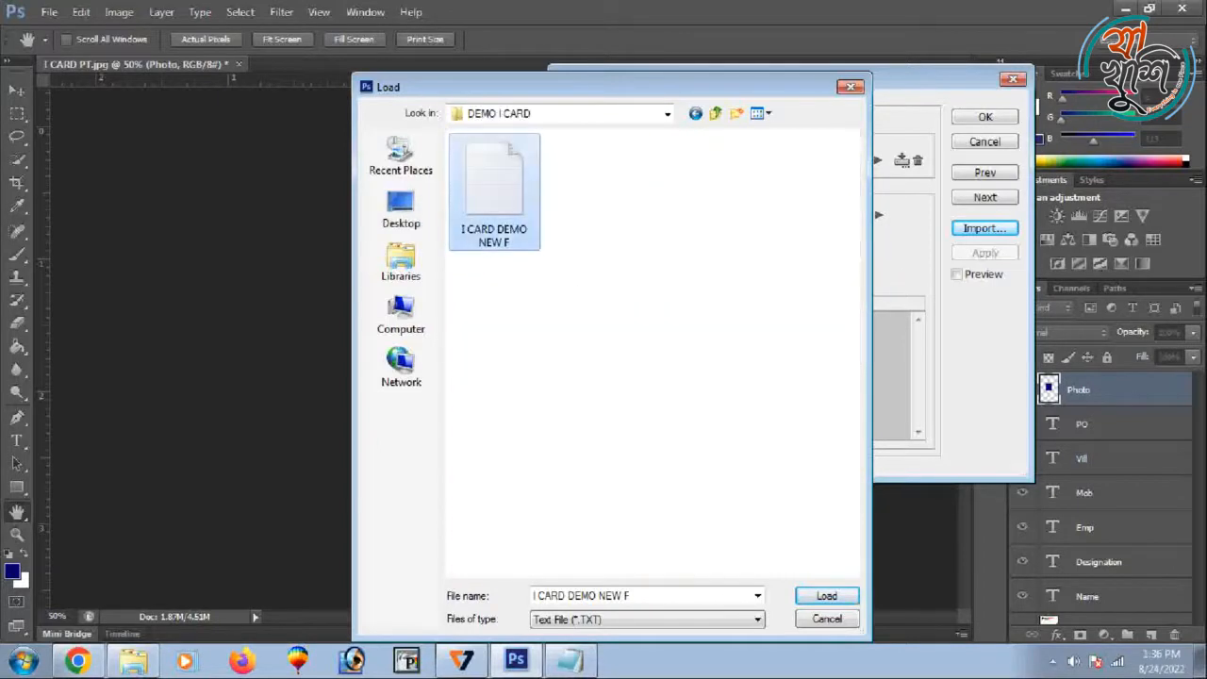
pyautogui.click(826, 595)
pyautogui.press('Return')
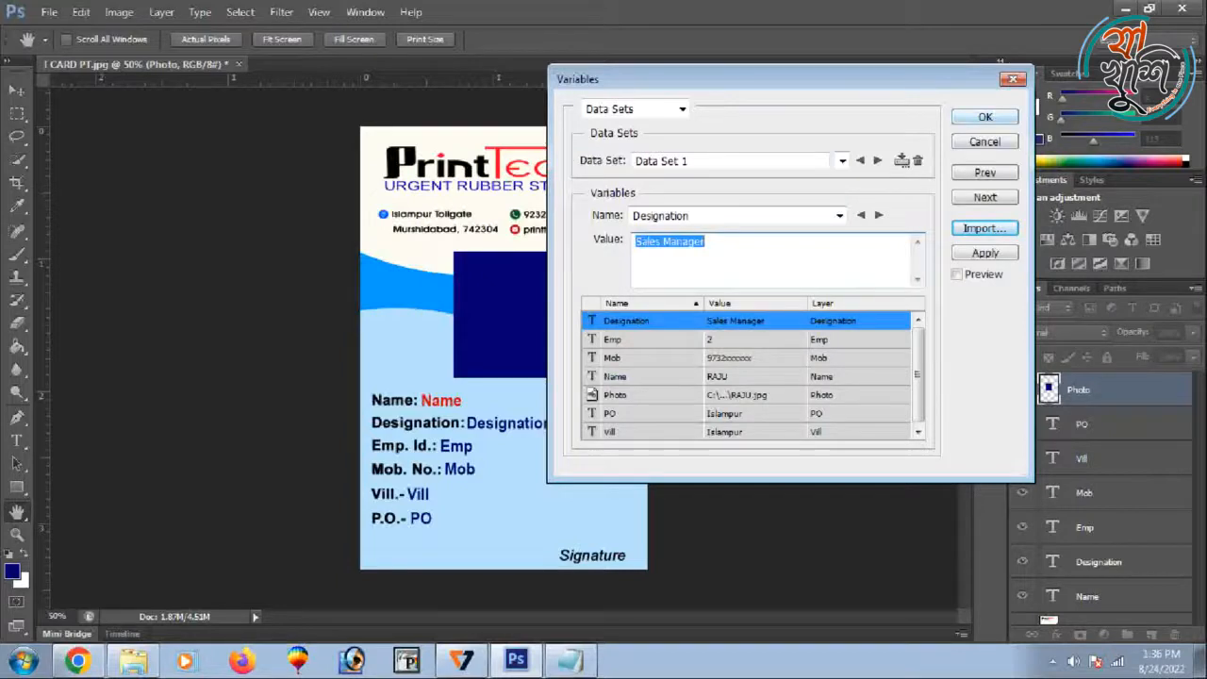
pyautogui.press('Return')
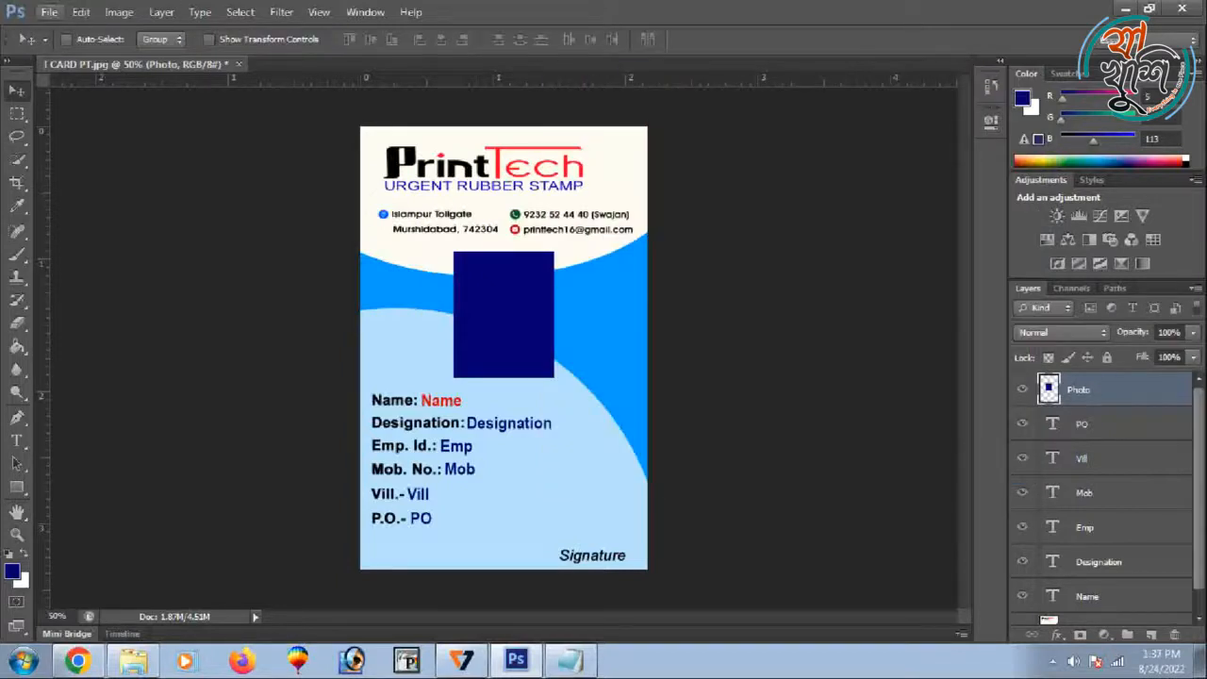
# - Export all data sets as PSD files into a new folder "FINAL CARD PSD" inside DEMO I CARD
pyautogui.click(49, 11)
pyautogui.moveTo(66, 341)
pyautogui.click(329, 340)
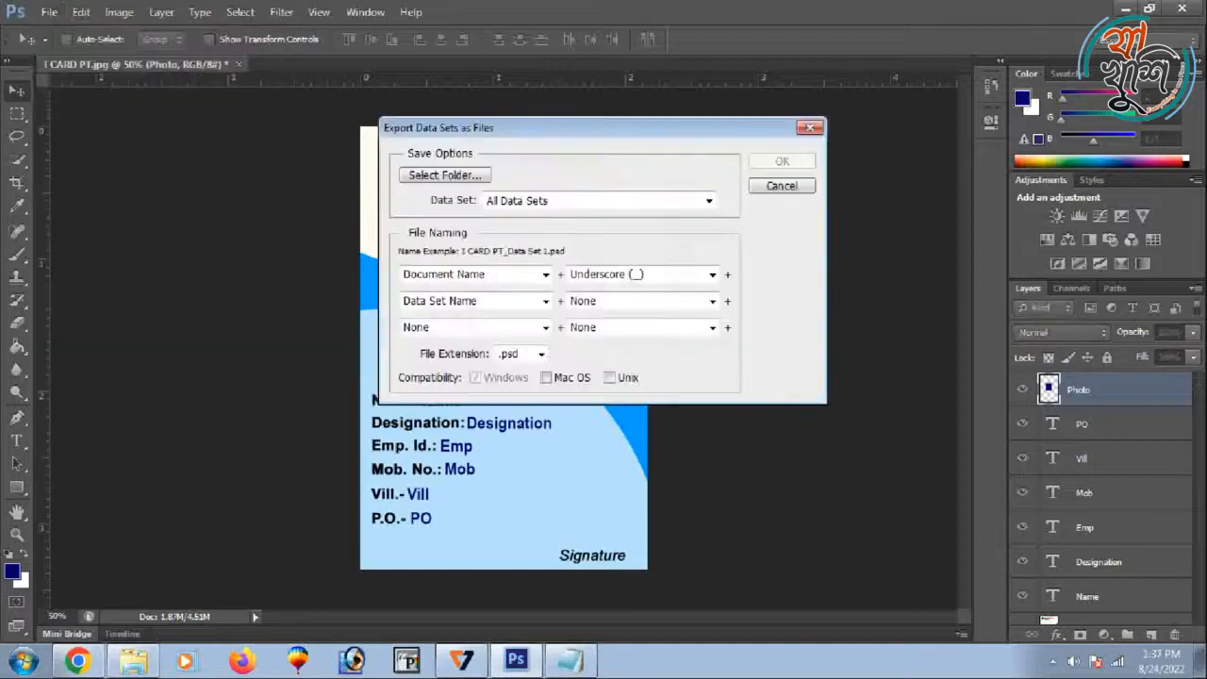
pyautogui.click(445, 176)
pyautogui.moveTo(733, 278); pyautogui.dragTo(732, 300)
pyautogui.click(544, 320)
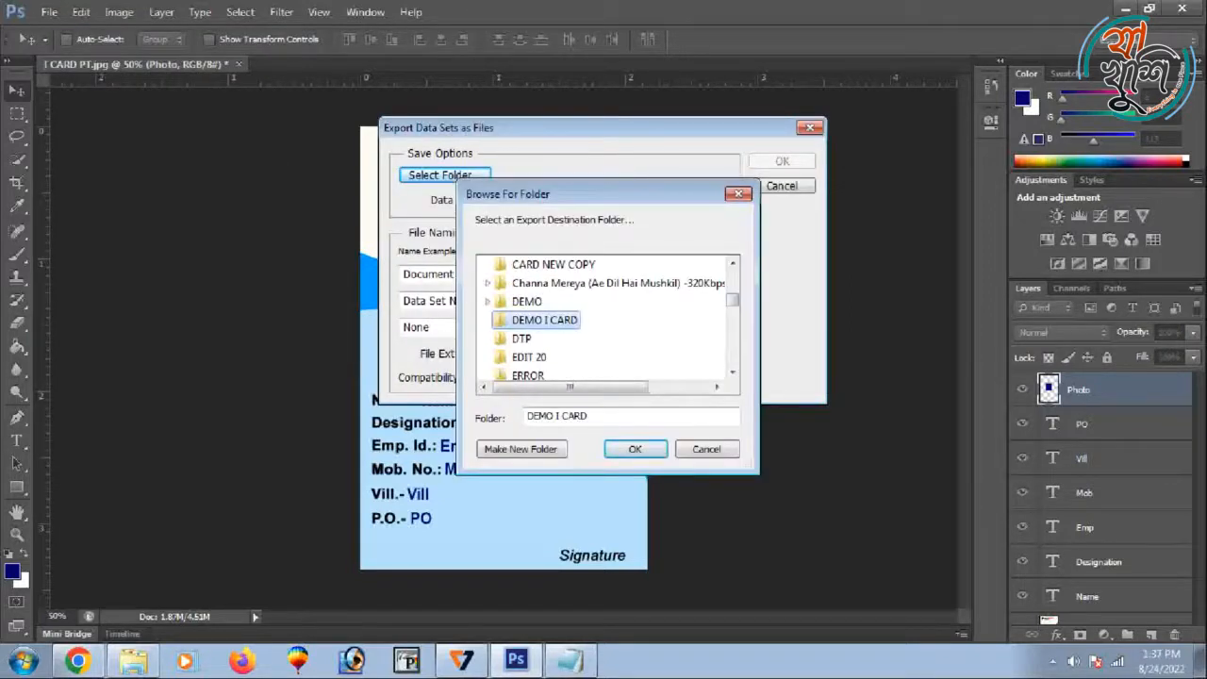
pyautogui.click(519, 449)
pyautogui.write('FINAL CARD PSD')
pyautogui.press('Return')
pyautogui.press('Return')
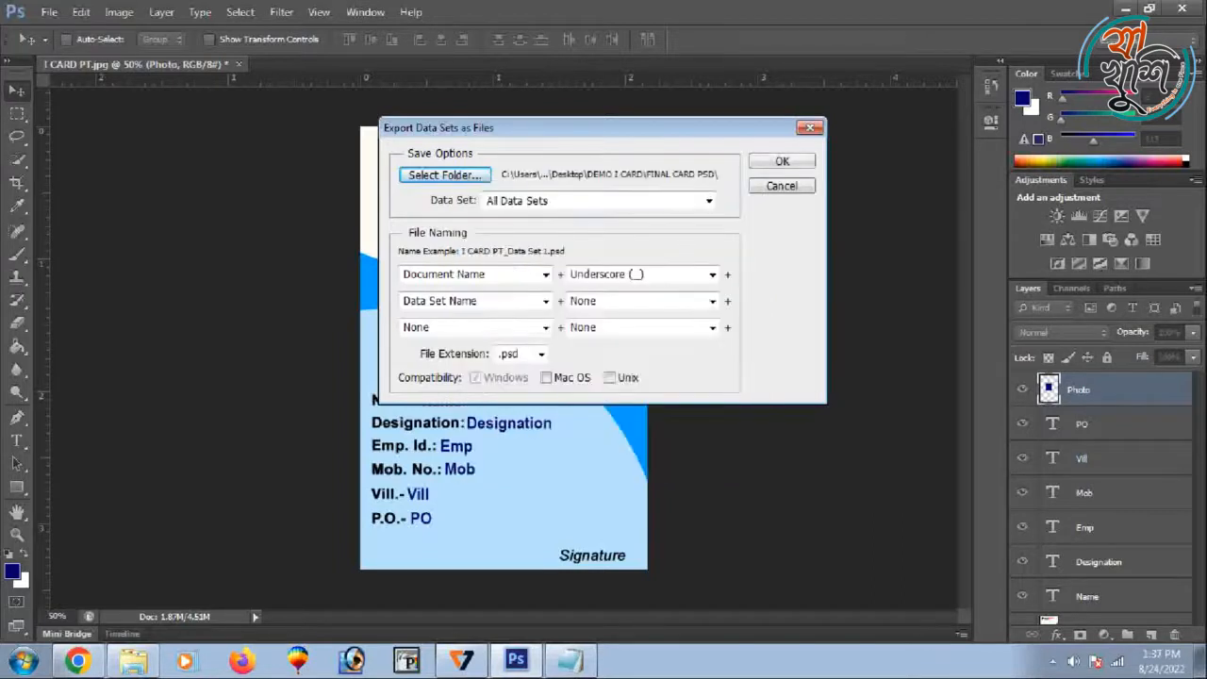
pyautogui.press('Return')
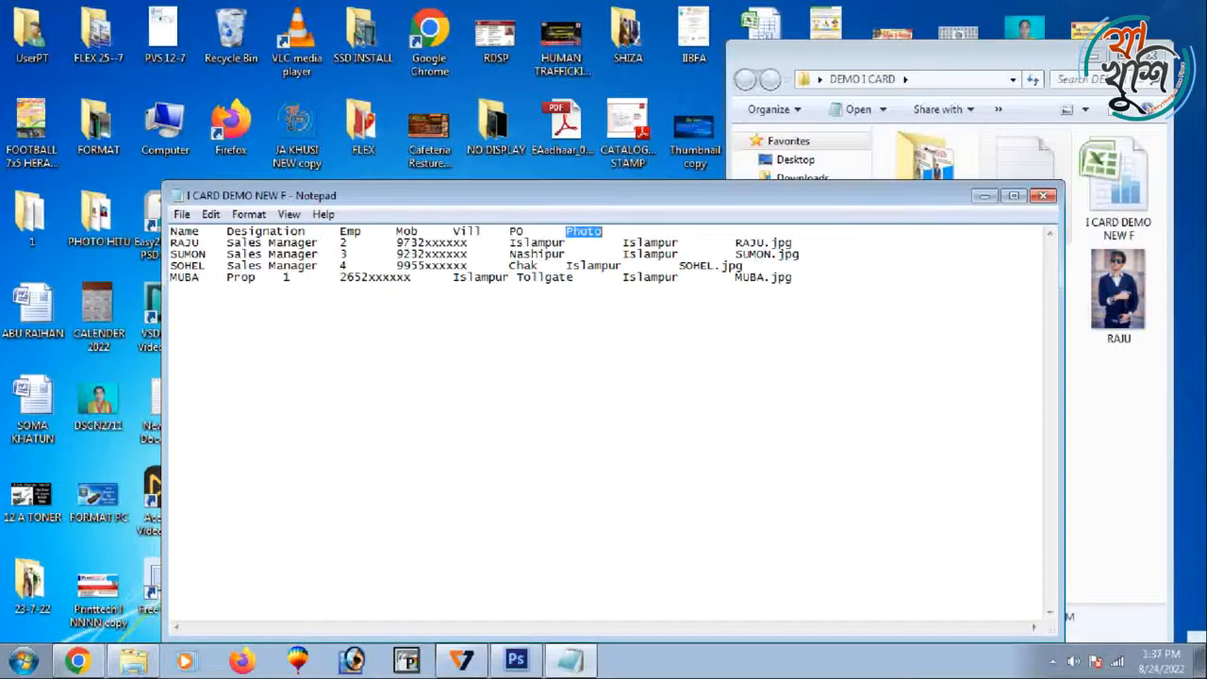
# - Close the text file, check the exported Data Set 1 card from the FINAL CARD PSD folder in Photoshop, and close it
pyautogui.click(1043, 195)
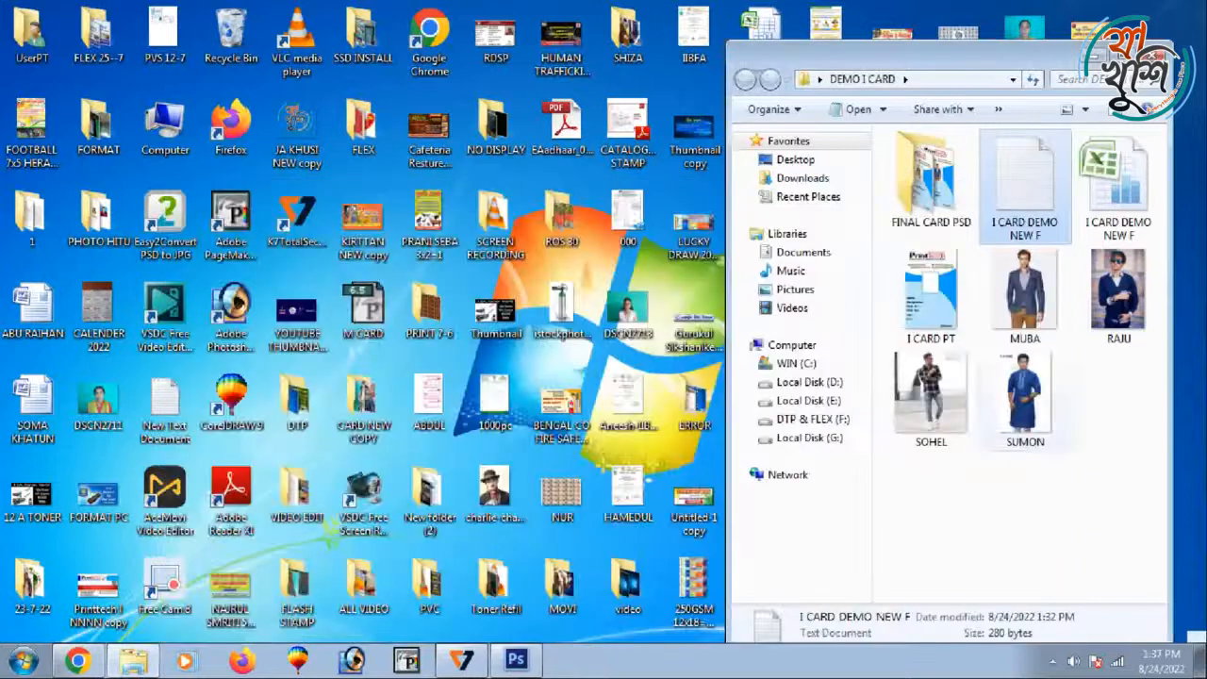
pyautogui.click(1035, 509)
pyautogui.doubleClick(930, 183)
pyautogui.click(930, 184)
pyautogui.click(1025, 184)
pyautogui.click(1118, 183)
pyautogui.click(930, 183)
pyautogui.rightClick(931, 159)
pyautogui.click(939, 173)
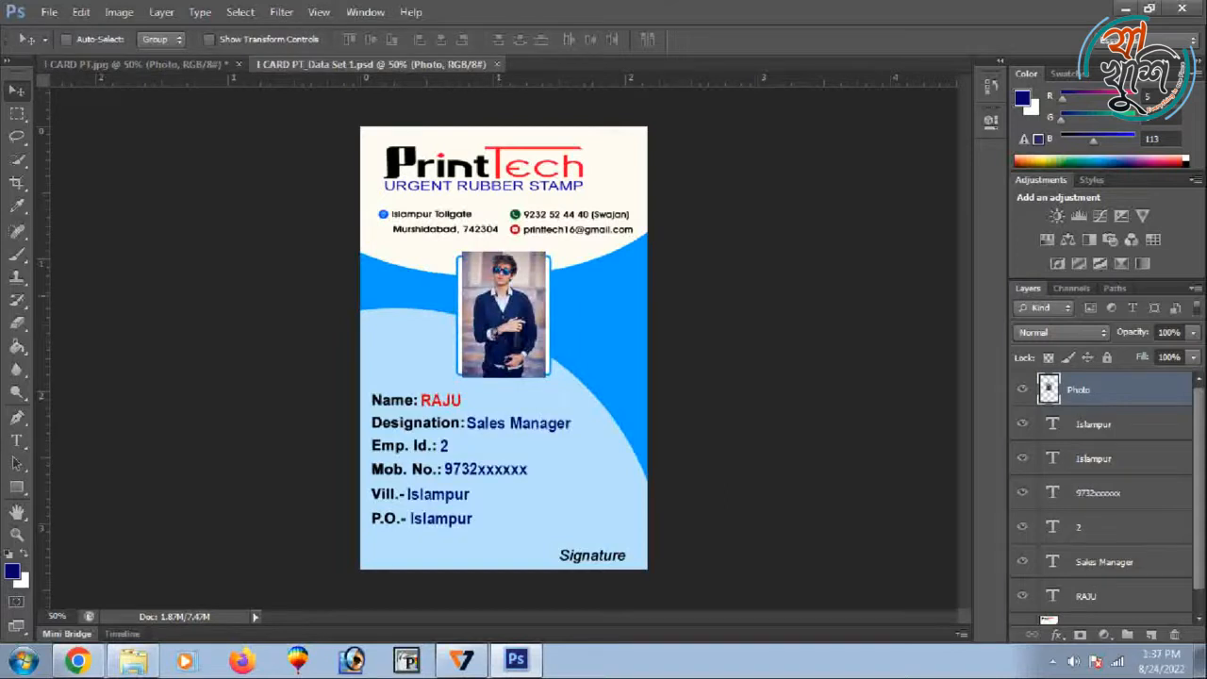
pyautogui.click(1181, 8)
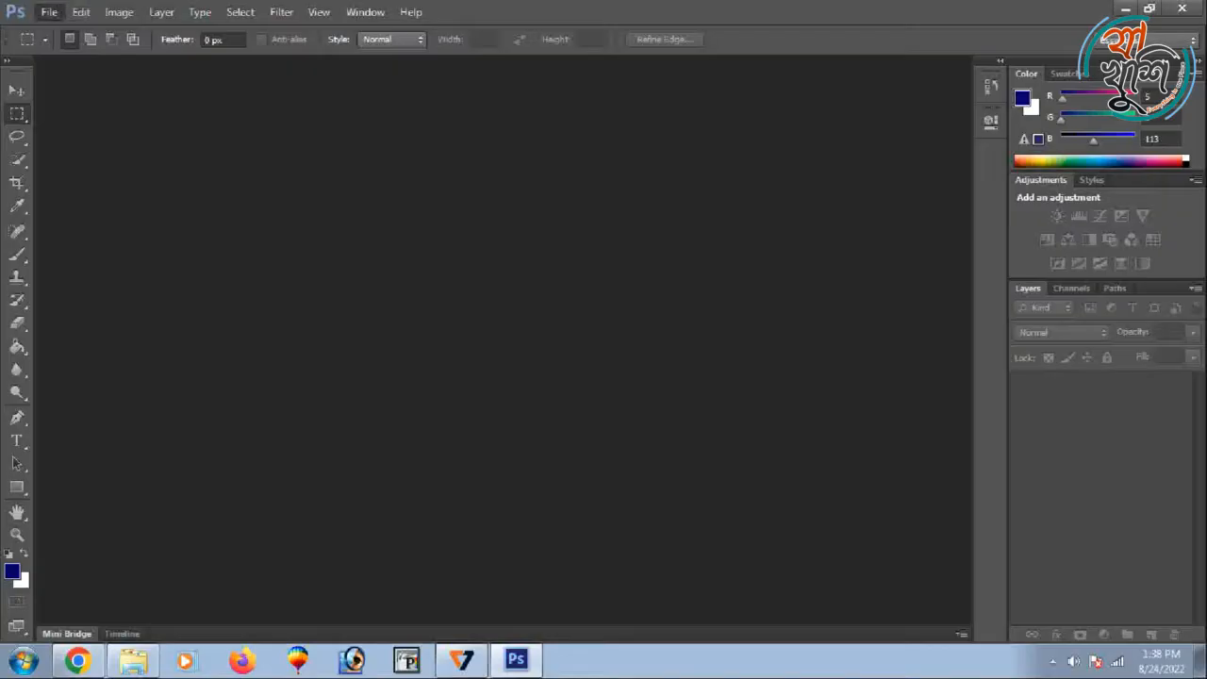
# - Run the Image Processor script on the FINAL CARD PSD folder, saving JPEG copies in the same location
pyautogui.click(49, 11)
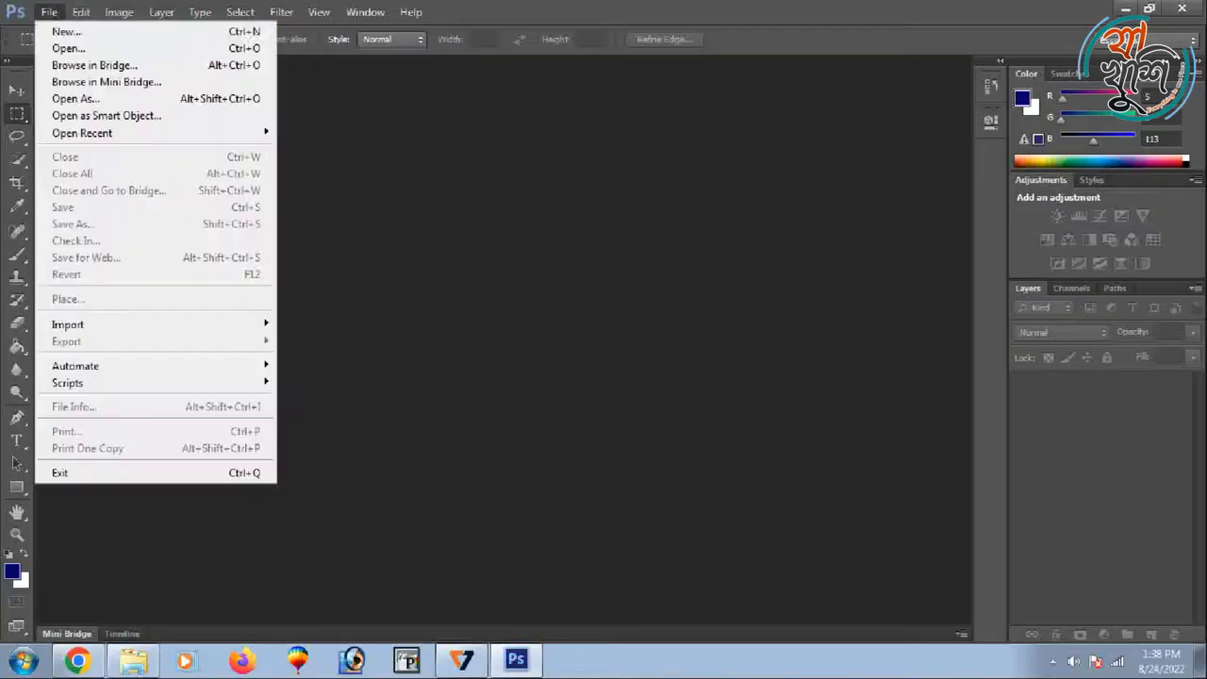
pyautogui.moveTo(68, 382)
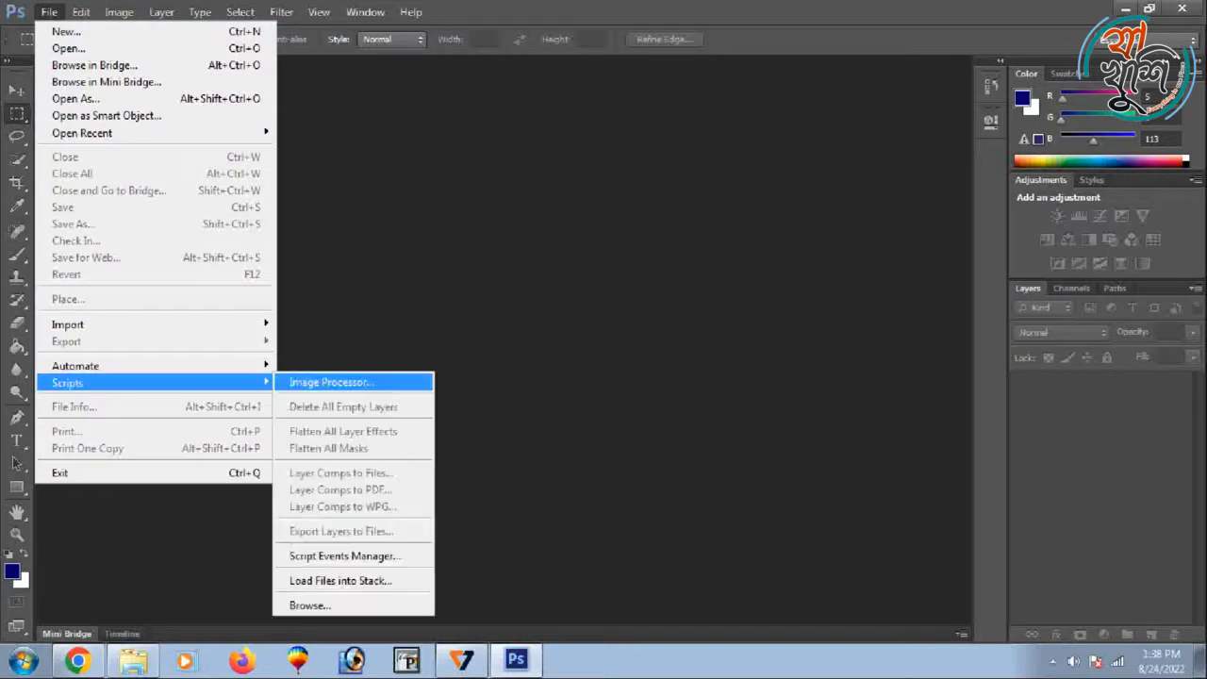
pyautogui.click(329, 382)
pyautogui.click(500, 139)
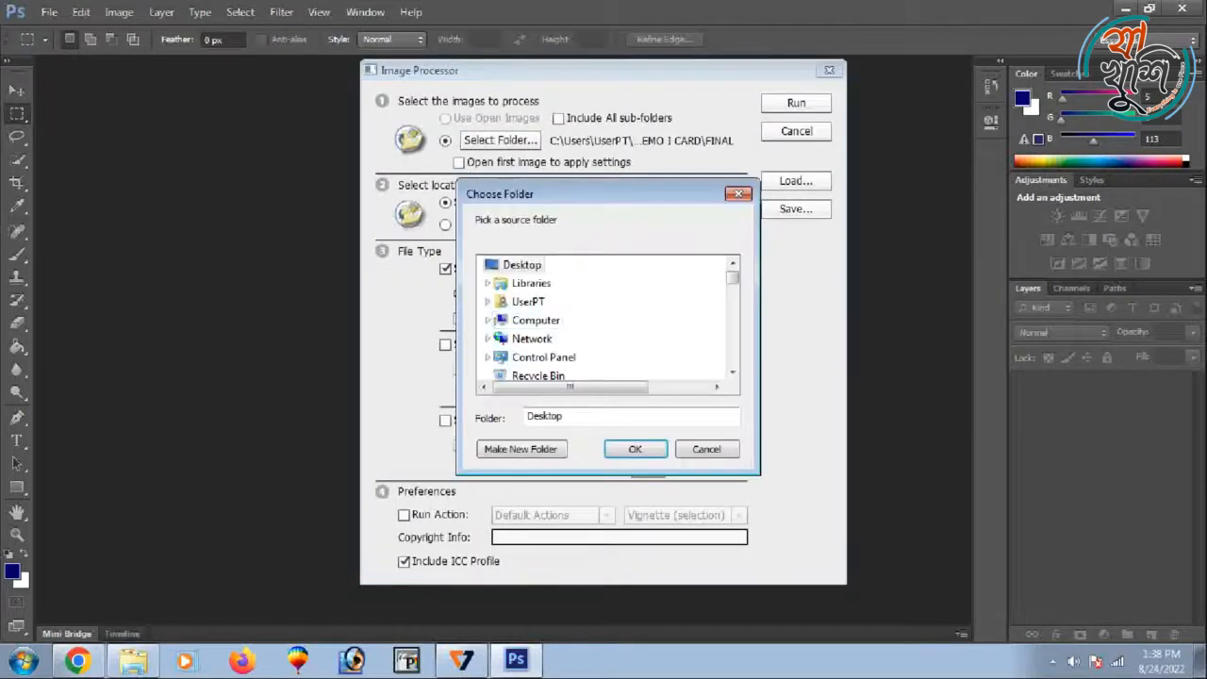
pyautogui.moveTo(732, 277); pyautogui.dragTo(733, 296)
pyautogui.click(543, 356)
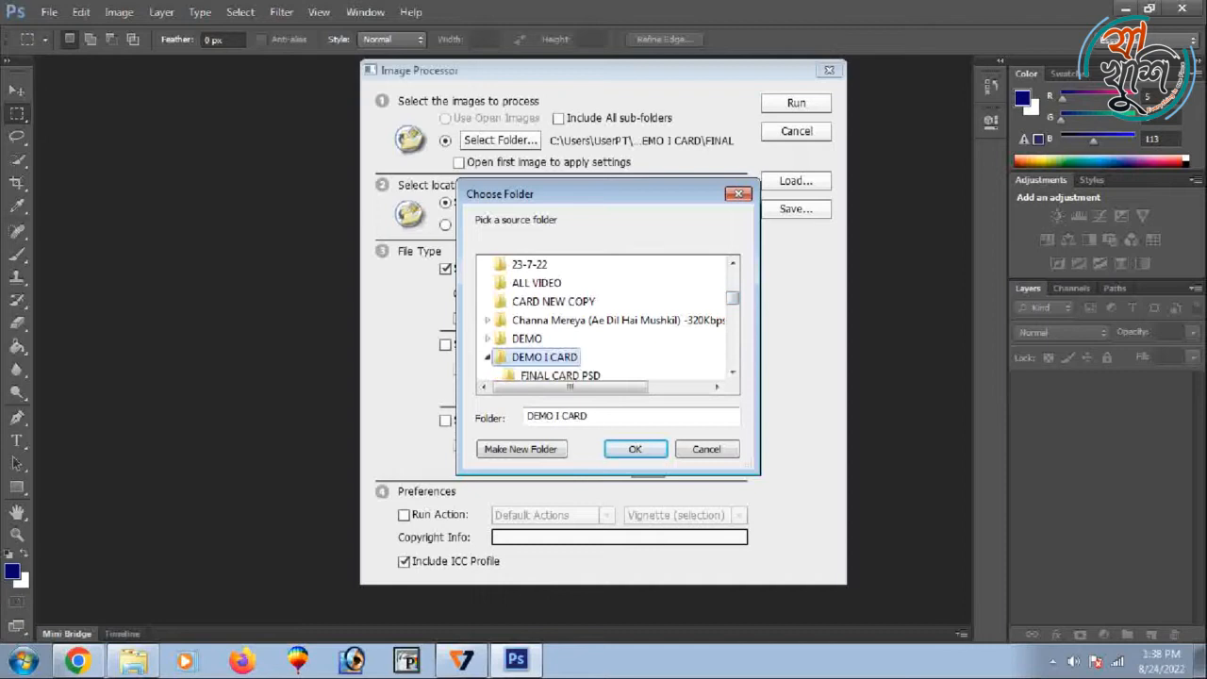
pyautogui.scroll(-1, 543, 356)
pyautogui.click(133, 660)
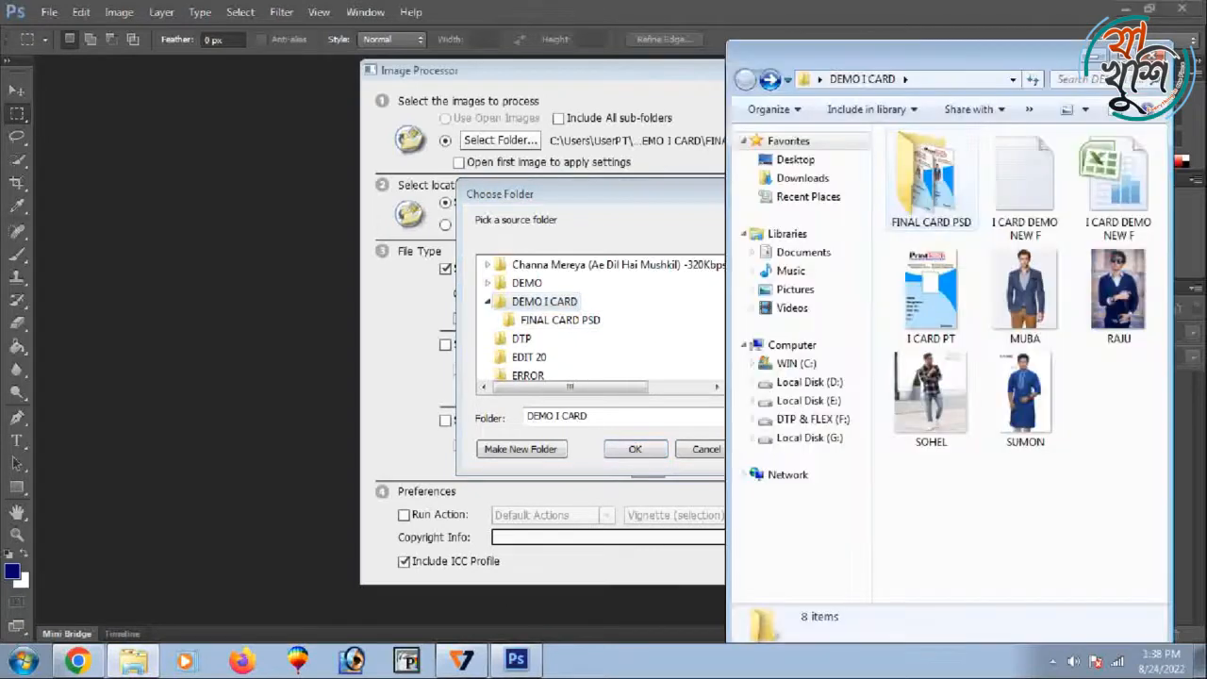
pyautogui.click(613, 322)
pyautogui.click(559, 321)
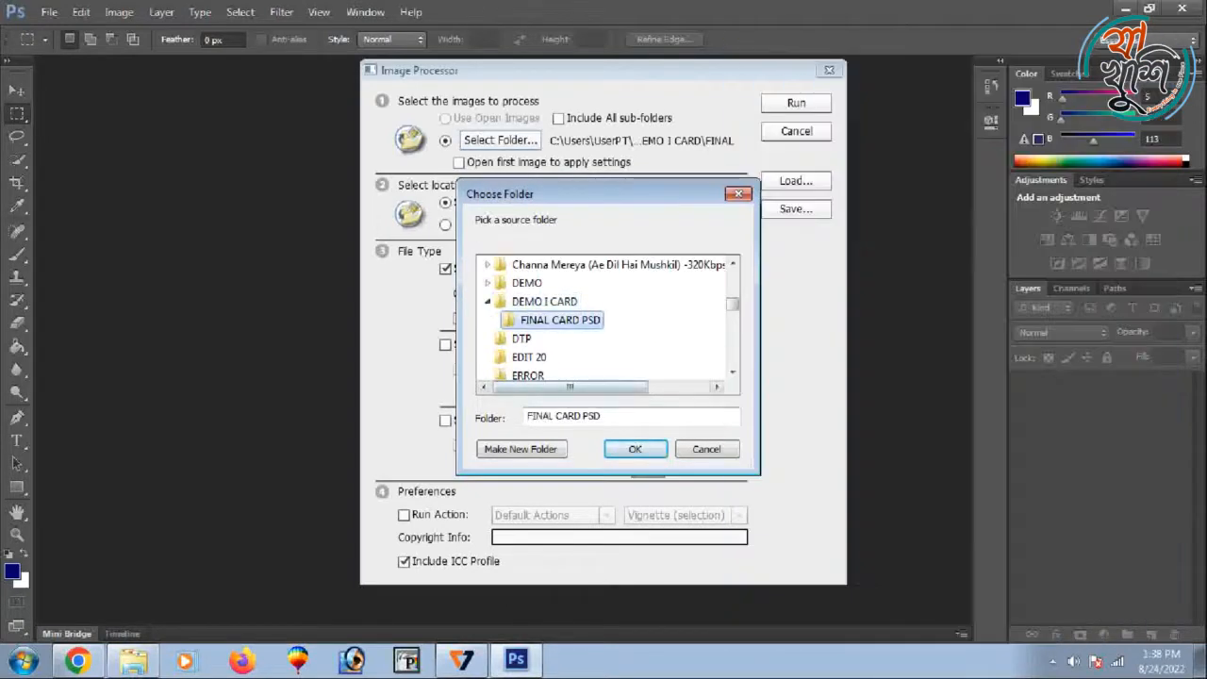
pyautogui.click(635, 449)
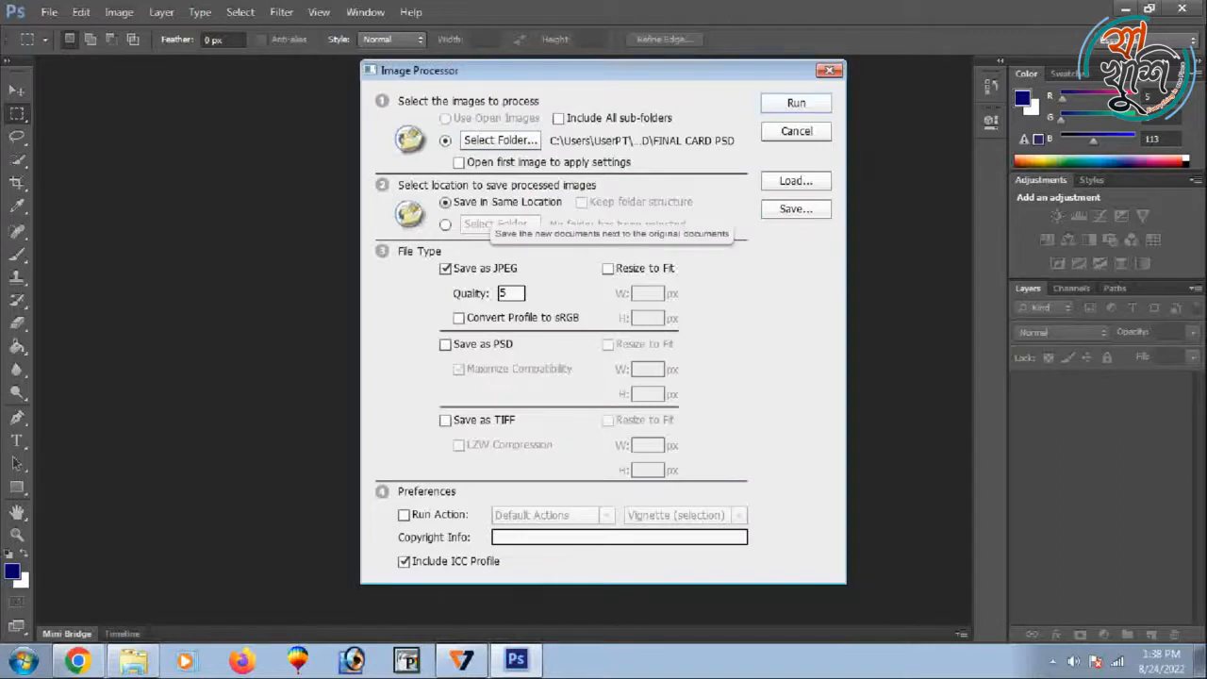
pyautogui.click(796, 102)
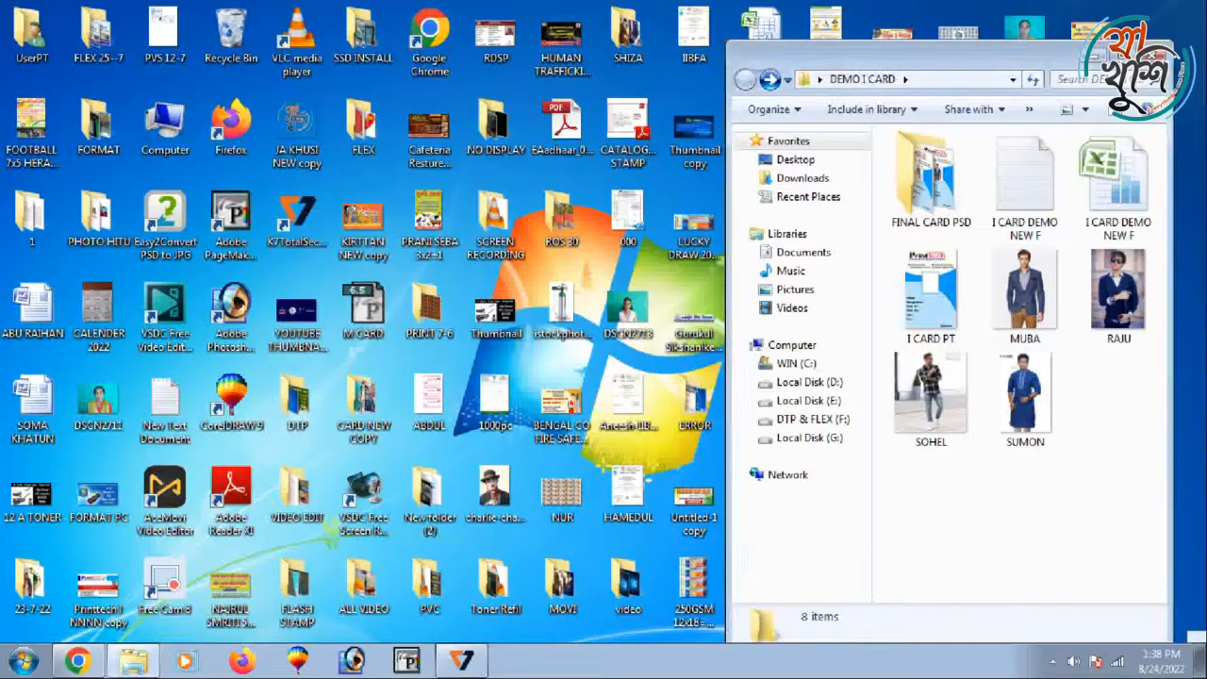
# - View the finished card images one after another from the JPEG subfolder of FINAL CARD PSD, and close the viewer
pyautogui.doubleClick(930, 179)
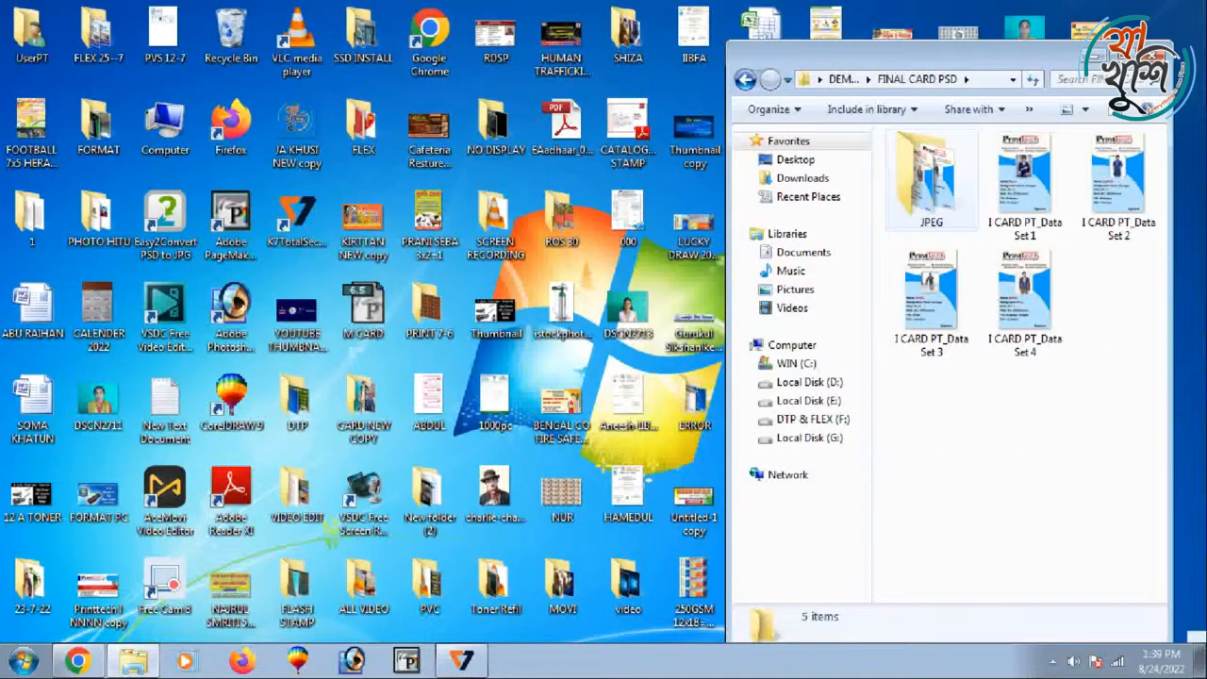
pyautogui.doubleClick(930, 179)
pyautogui.doubleClick(930, 179)
pyautogui.press('Right')
pyautogui.press('Right')
pyautogui.press('Right')
pyautogui.press('Right')
pyautogui.press('Right')
pyautogui.hotkey('alt', 'F4')
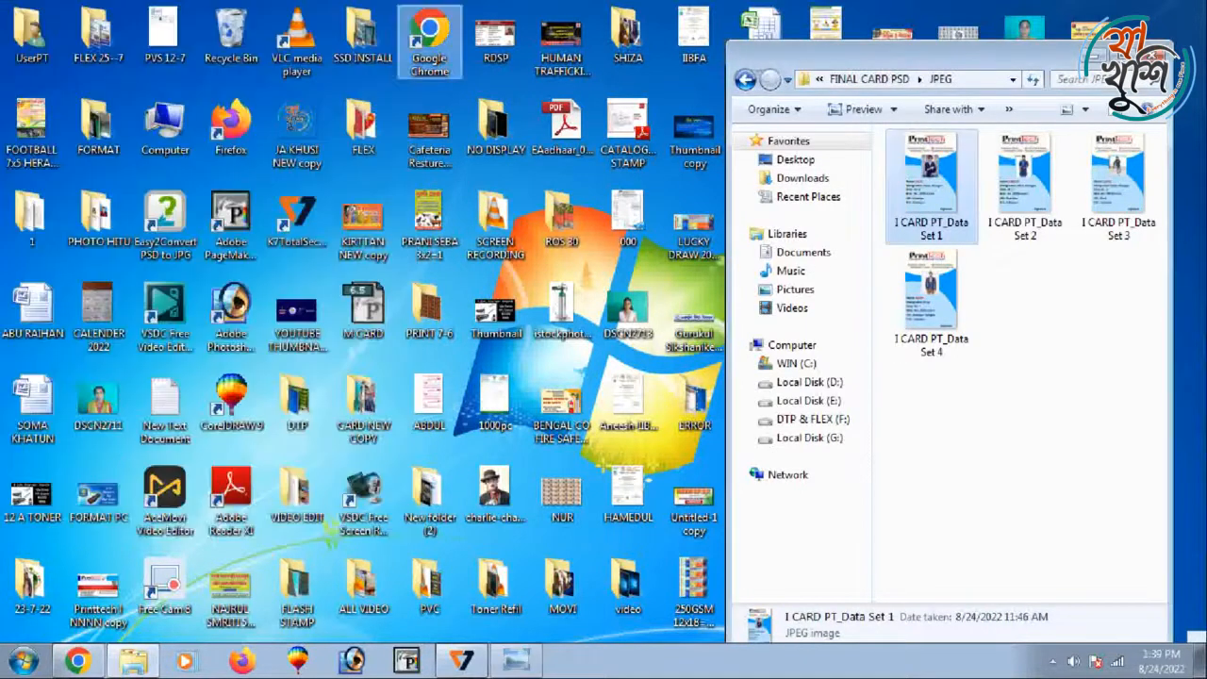